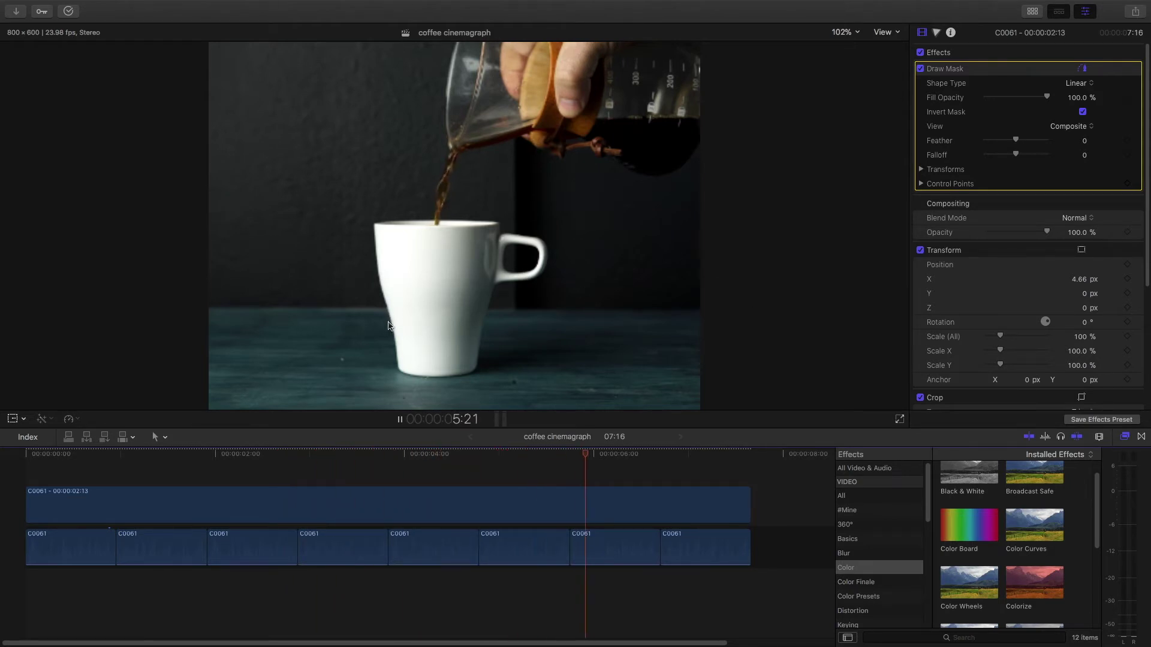
Step: Preview the masked coffee pour, then show the #Custom Made titles in the Titles and Generators library
key(space)
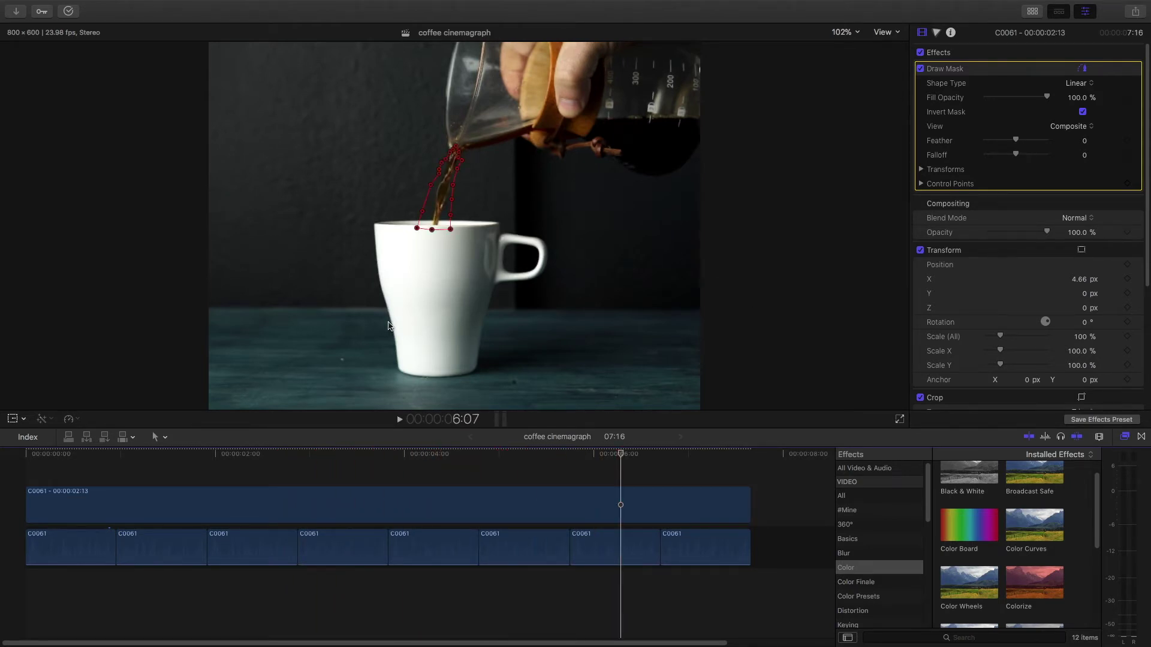
key(alt+super+1)
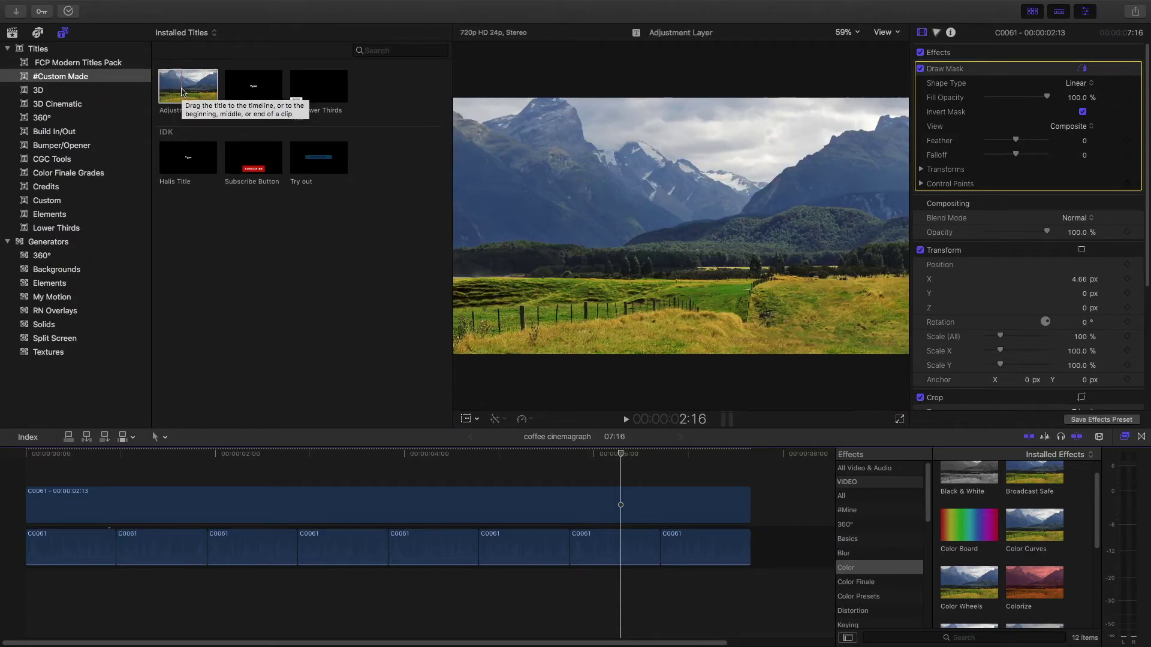
Step: Place the Adjustment Layer title above the coffee clips and stretch it to their 07:16 end
drag(182, 92, 30, 473)
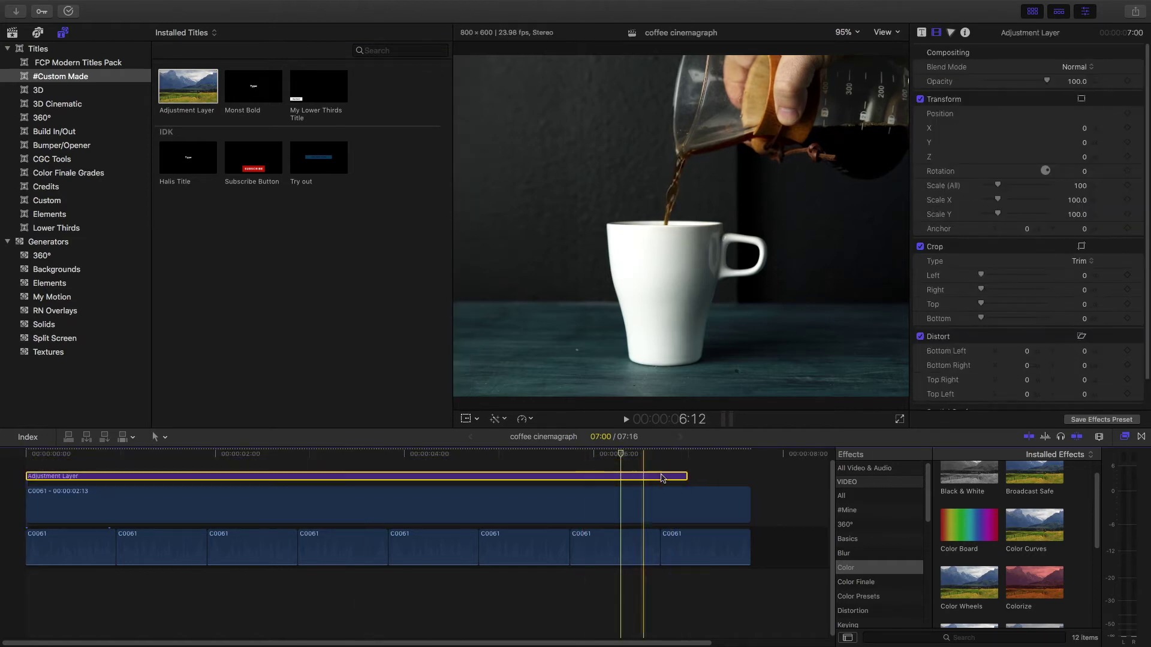
drag(684, 476, 749, 477)
click(593, 477)
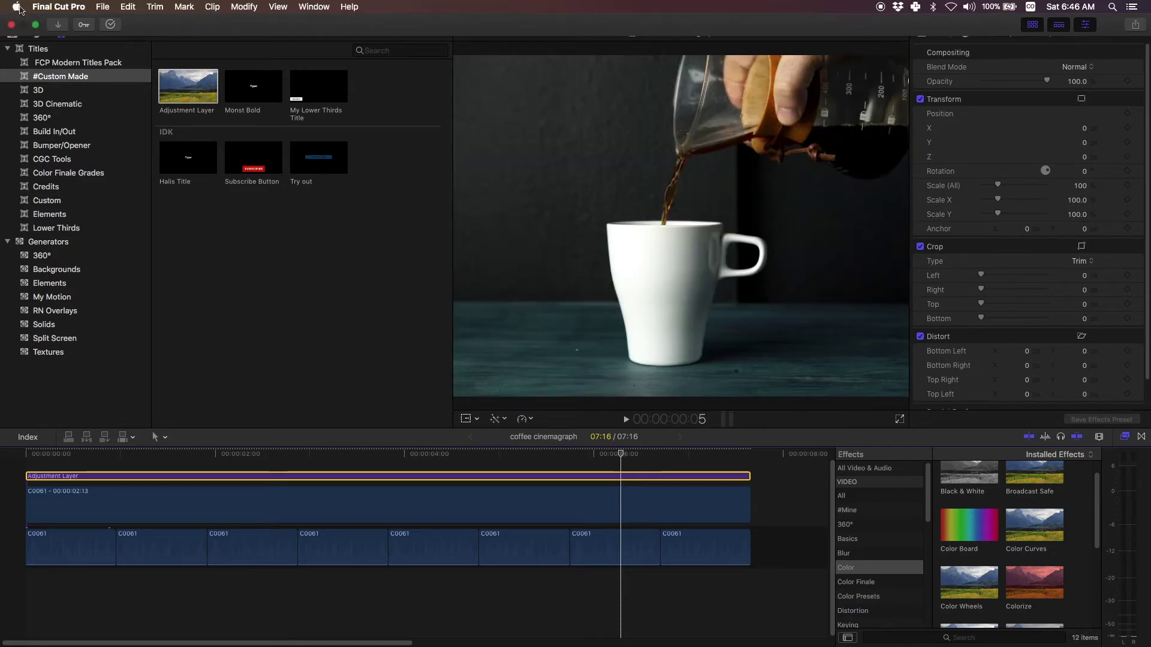
Step: Leave full screen and select the Adjustment Layer file in the Dropbox Finder window
click(37, 24)
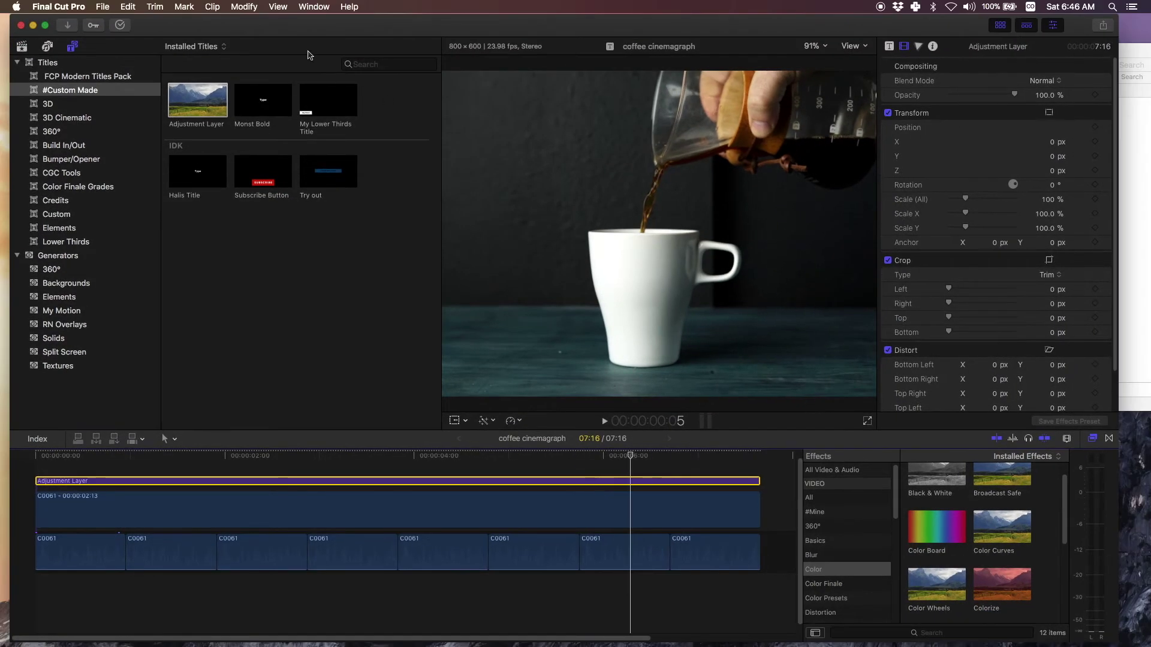
click(1141, 174)
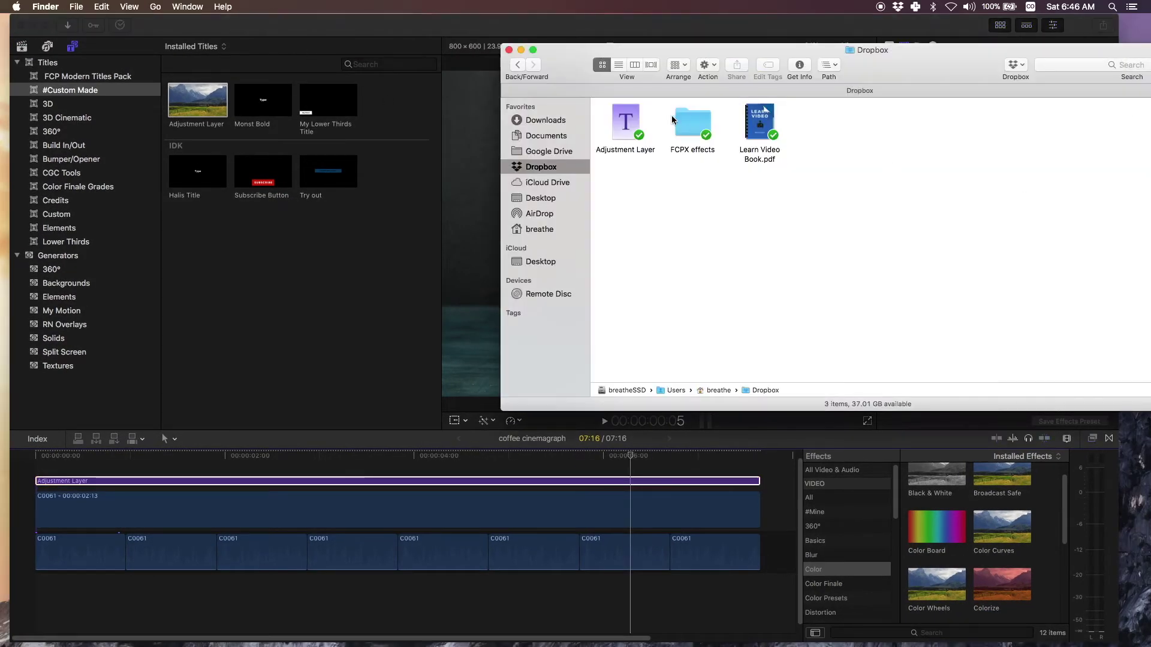
click(626, 121)
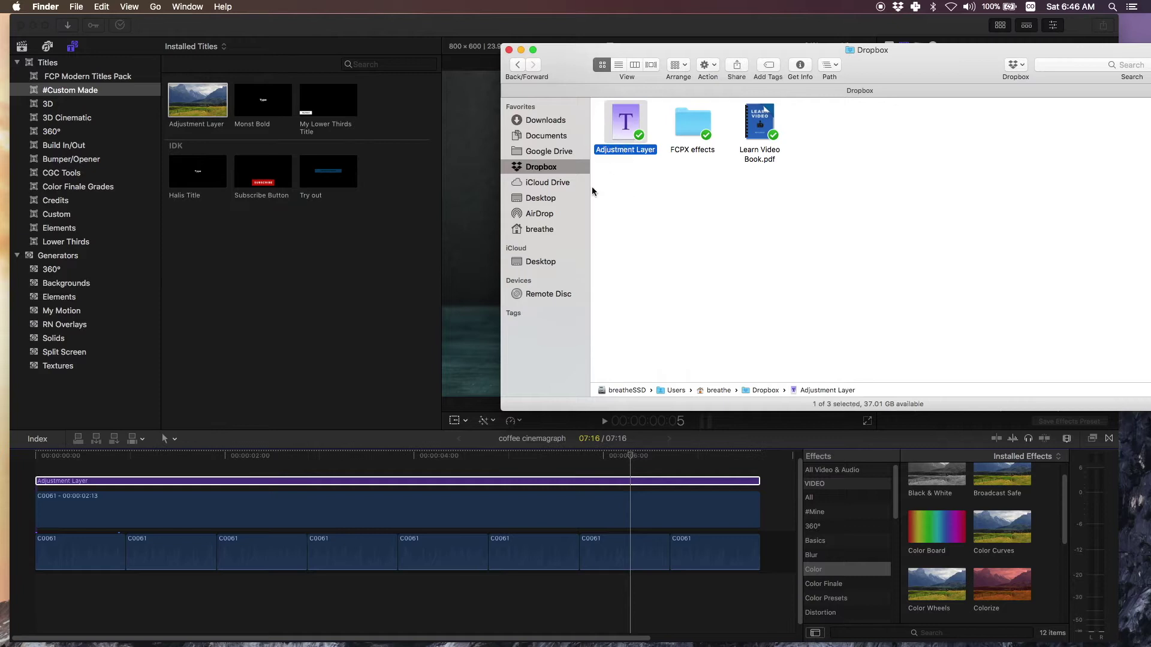
click(33, 29)
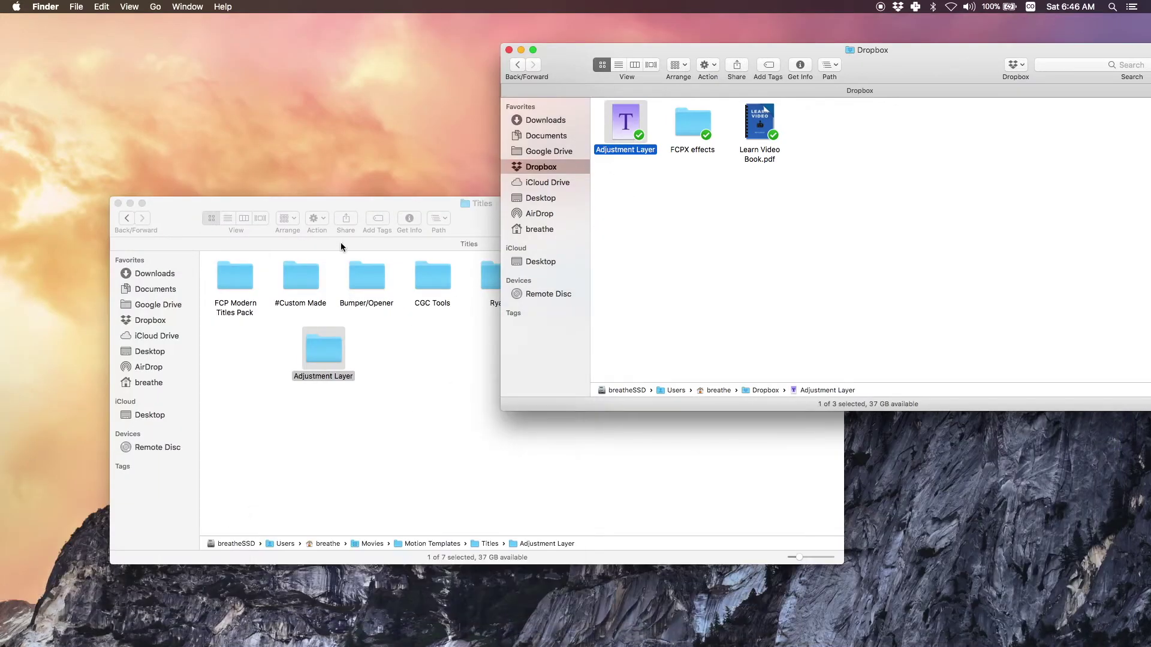
click(403, 398)
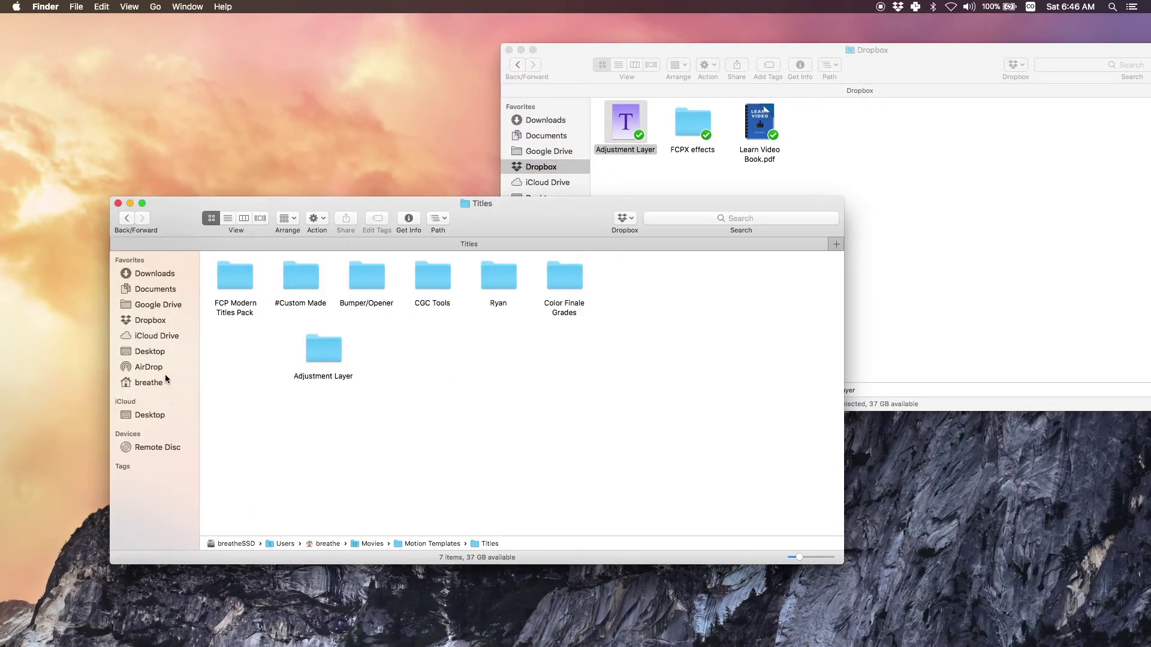
Step: Navigate Finder from home to Movies > Motion Templates > Titles > #Custom Made > Adjustment Layer
click(152, 383)
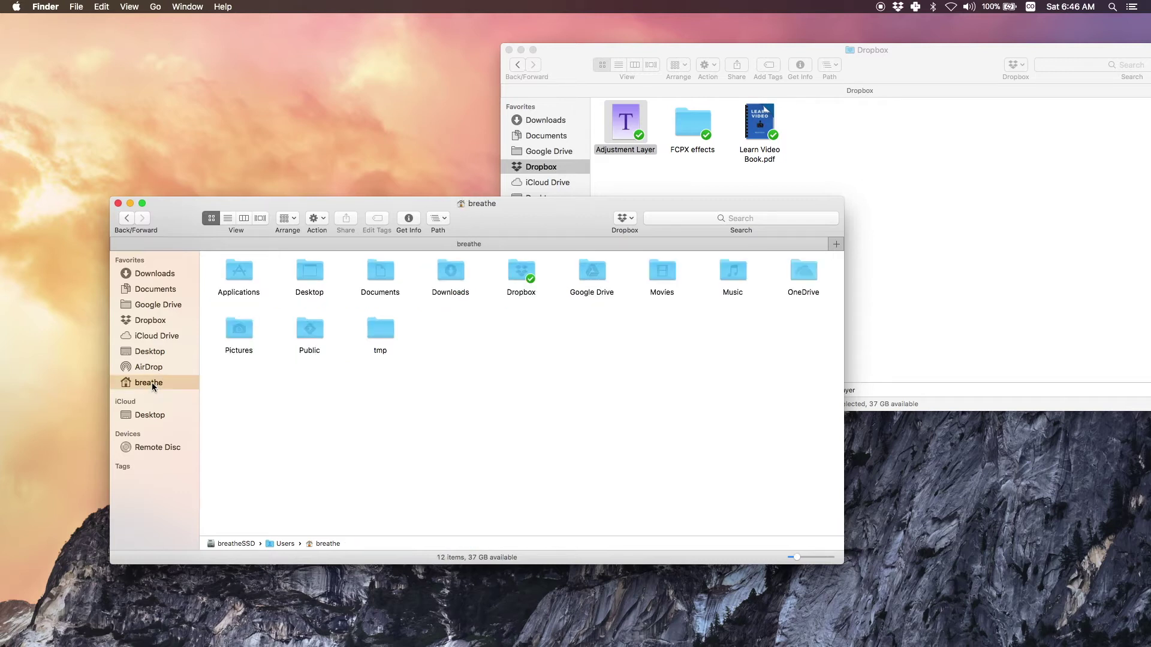
double_click(669, 271)
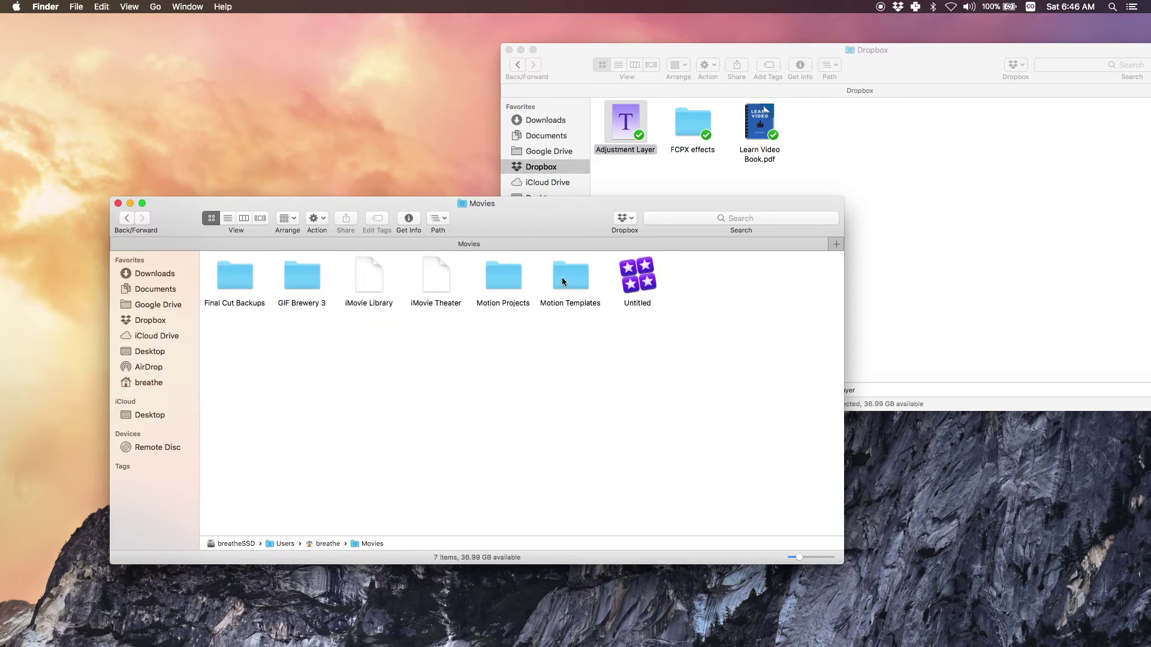
double_click(574, 275)
double_click(480, 278)
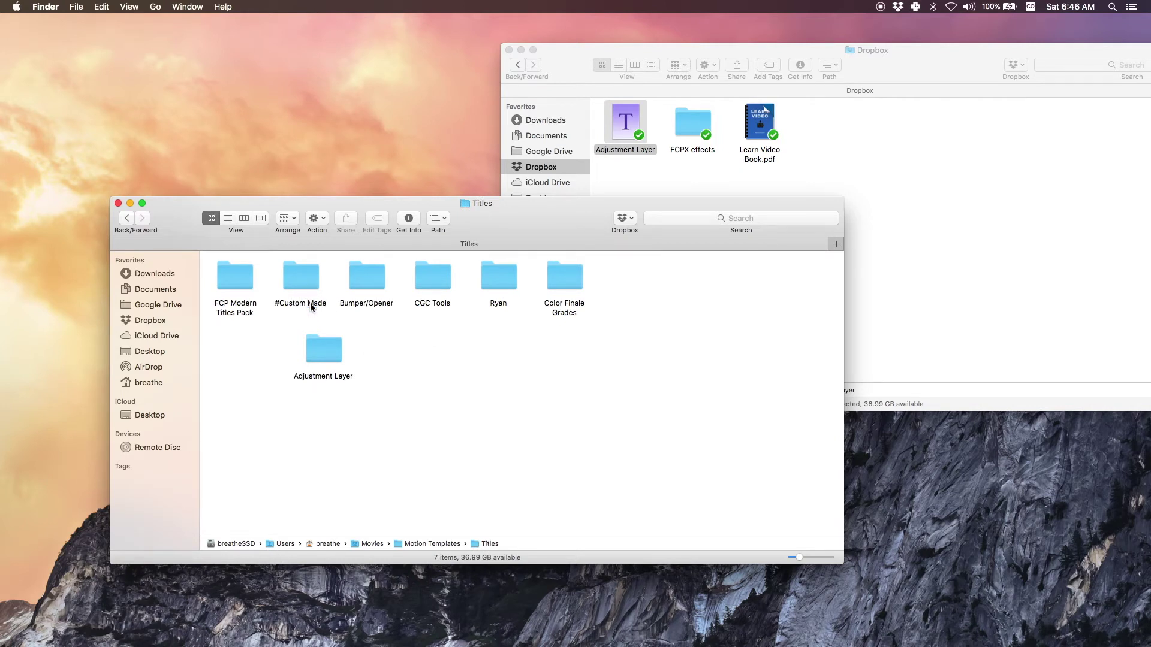
click(308, 271)
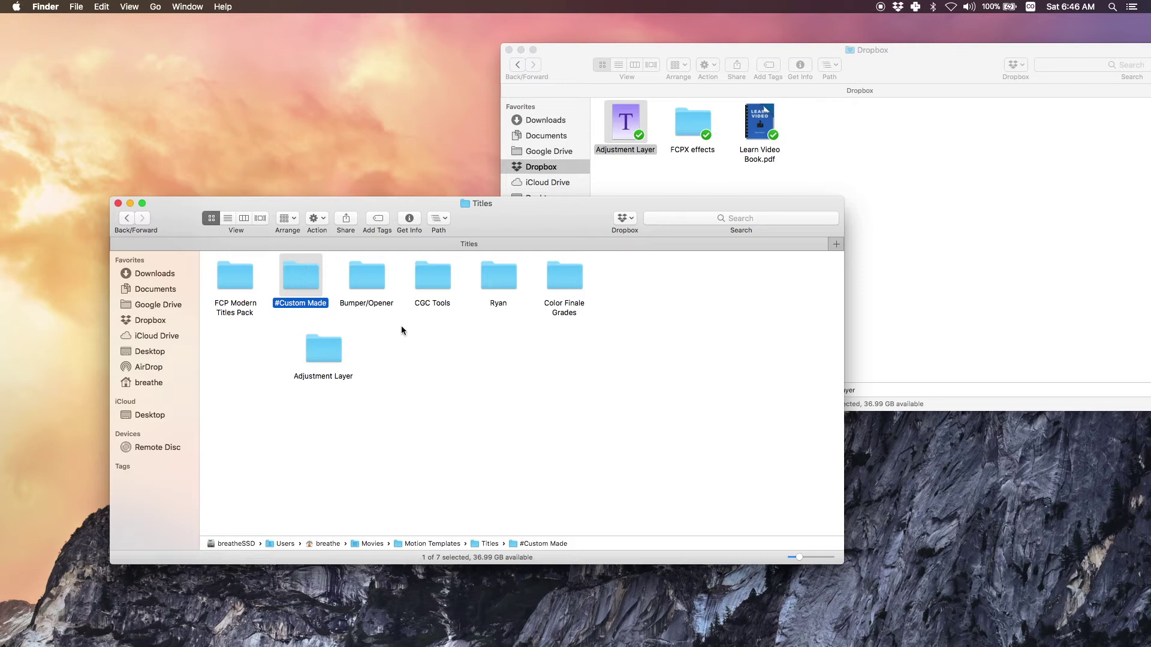
click(414, 387)
click(326, 352)
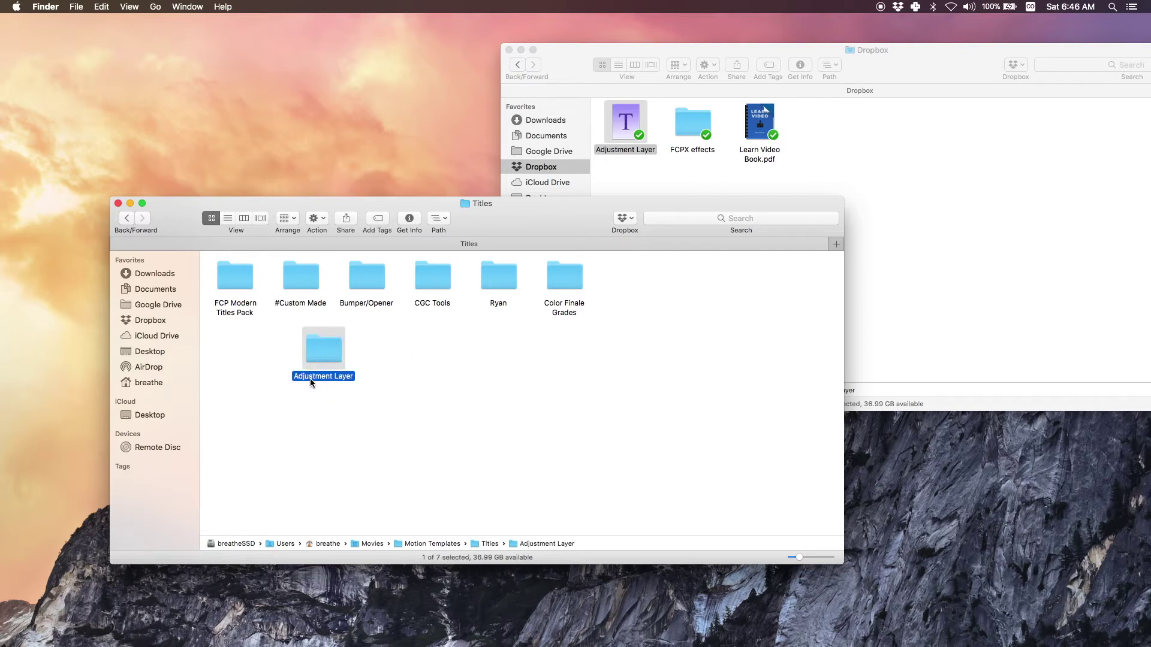
Step: Adjust the Dropbox file list, then bring the Final Cut Pro window back up
mouse_move(630, 128)
mouse_down()
mouse_move(594, 174)
mouse_move(348, 360)
mouse_move(624, 157)
mouse_move(629, 141)
mouse_up()
mouse_move(2, 384)
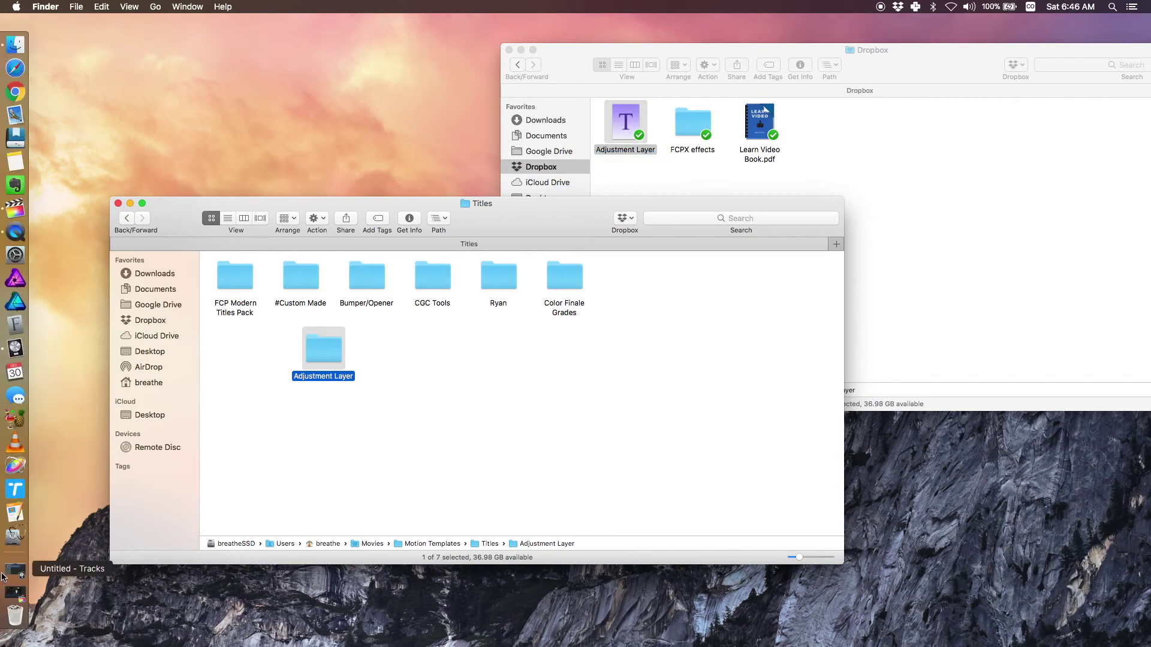
click(9, 592)
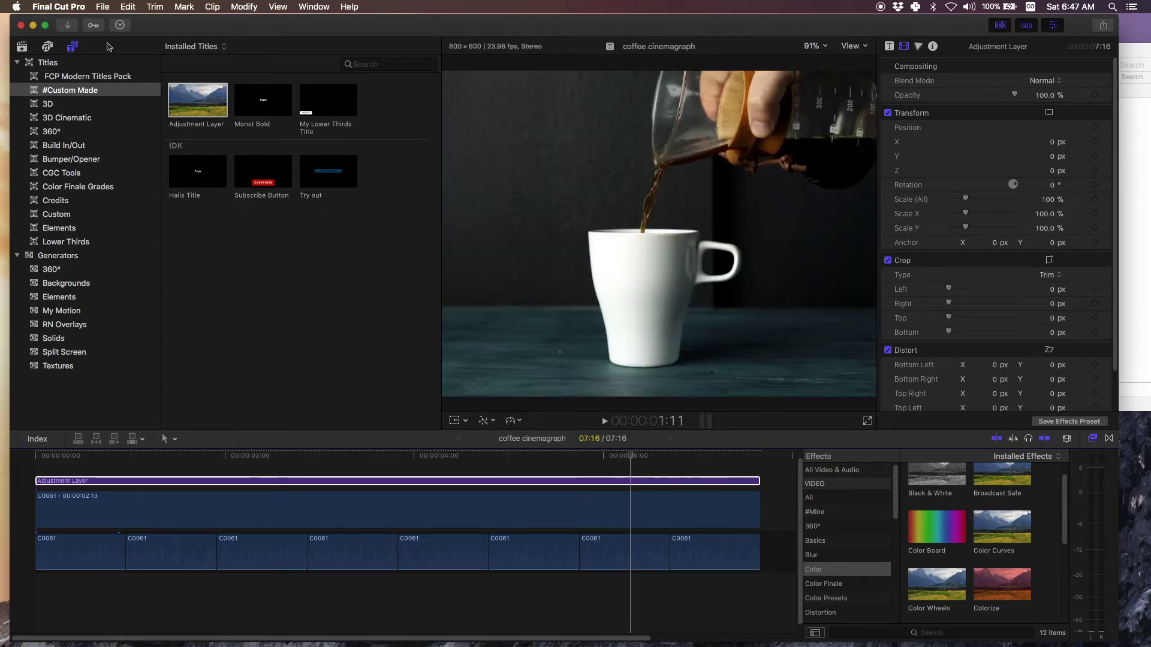
Step: Put Final Cut Pro back in full screen and hide the titles library to enlarge the viewer
click(45, 25)
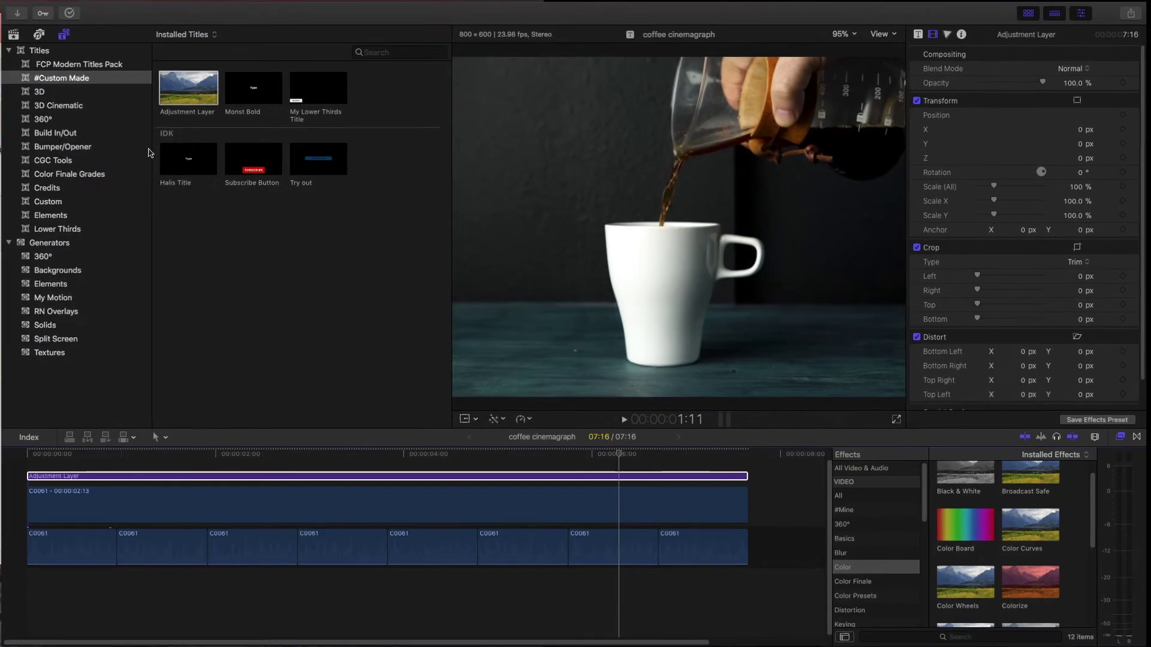
key(ctrl+super+1)
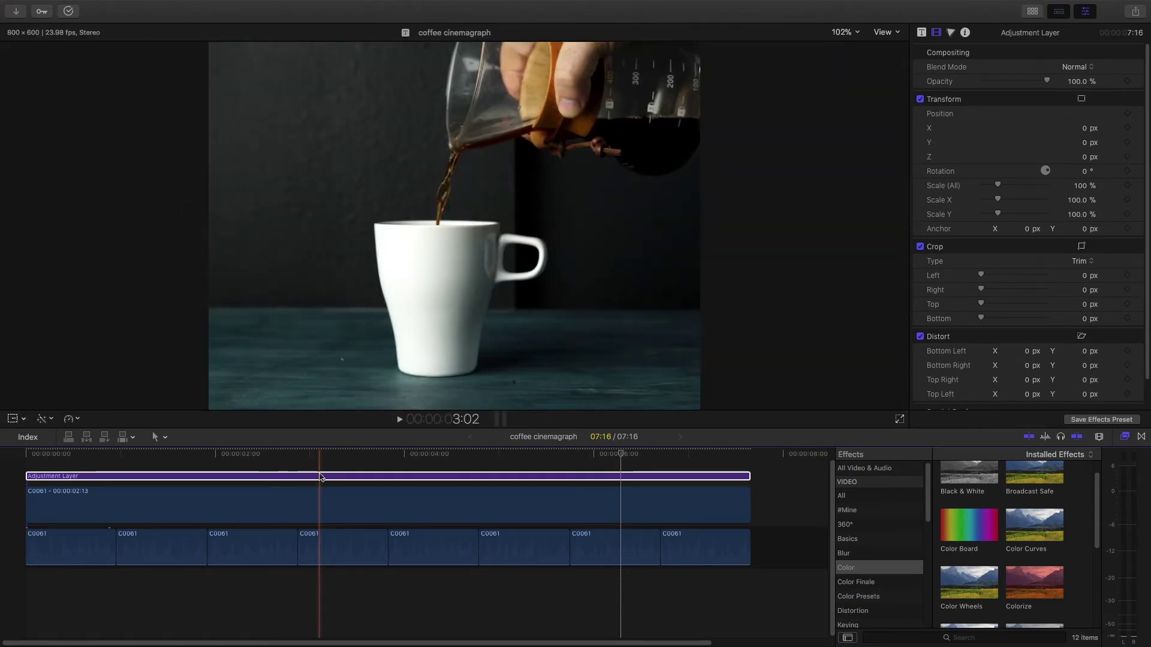
click(60, 7)
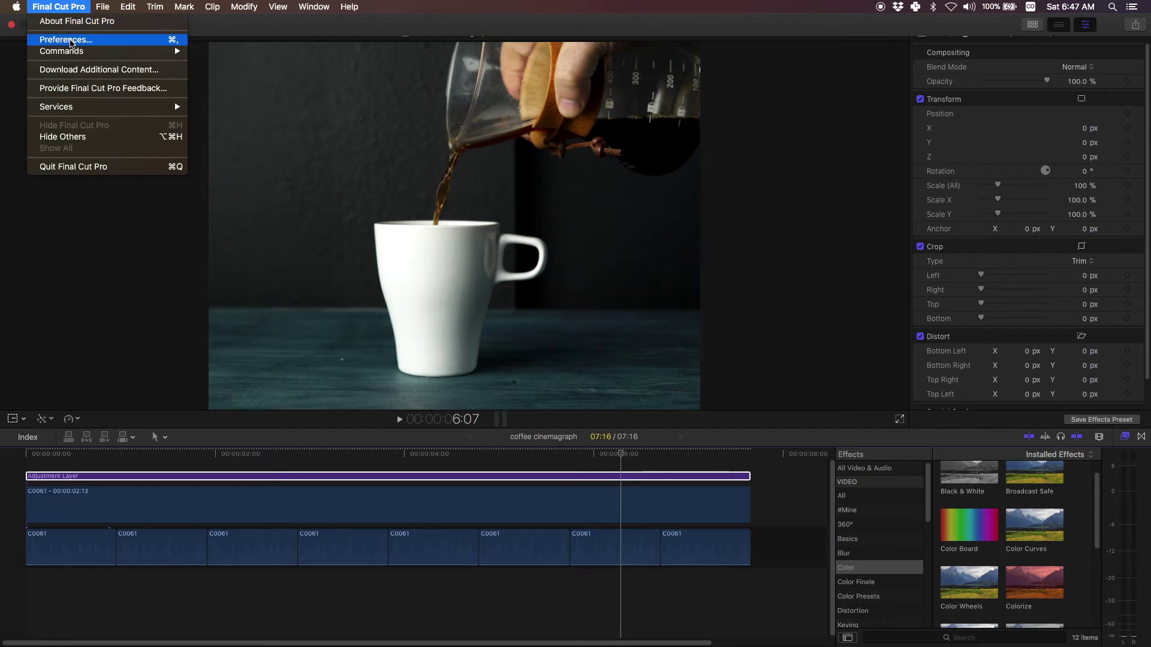
Step: Set the Editing preference Default Correction to Color Wheels and close Preferences
click(71, 41)
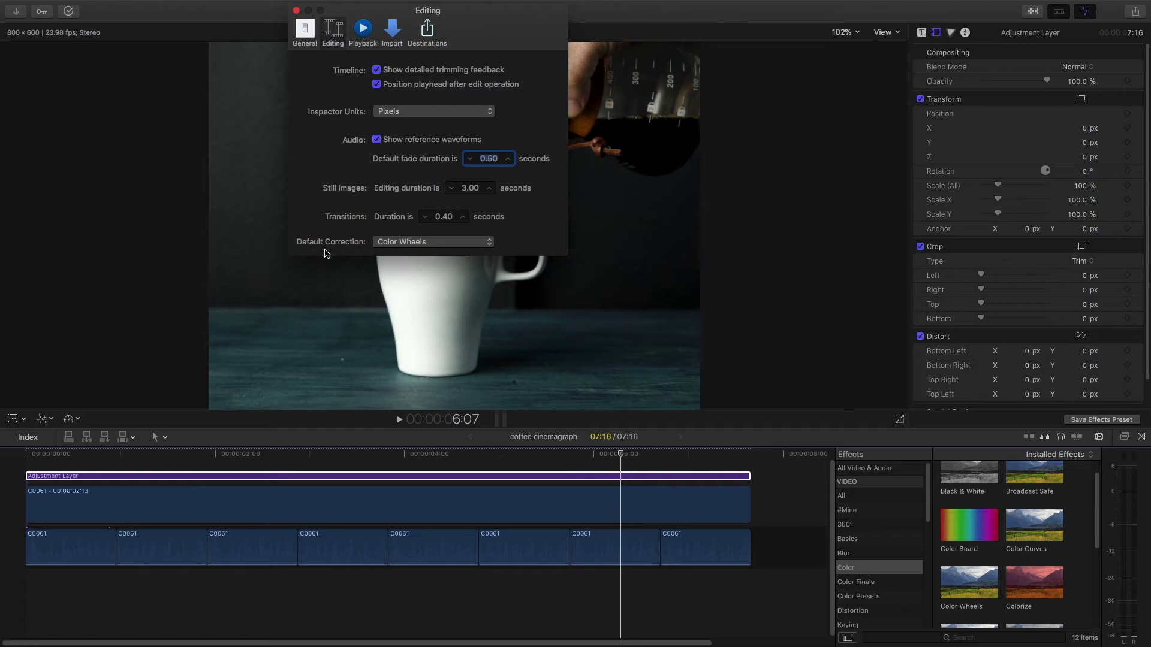
click(403, 246)
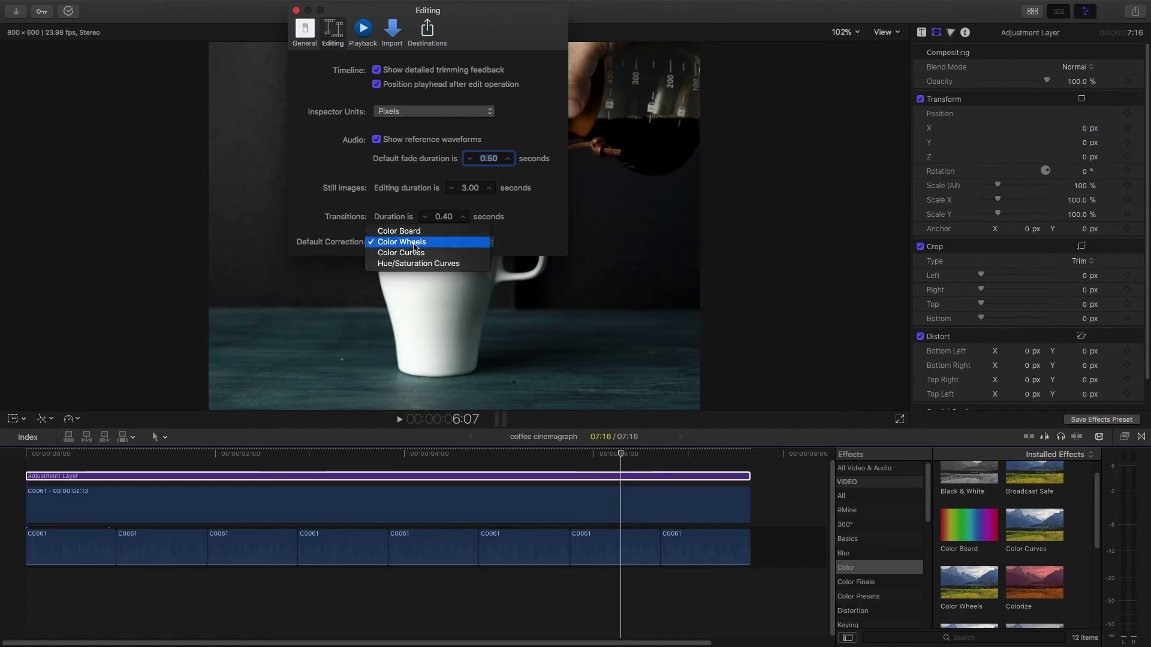
click(414, 246)
click(296, 11)
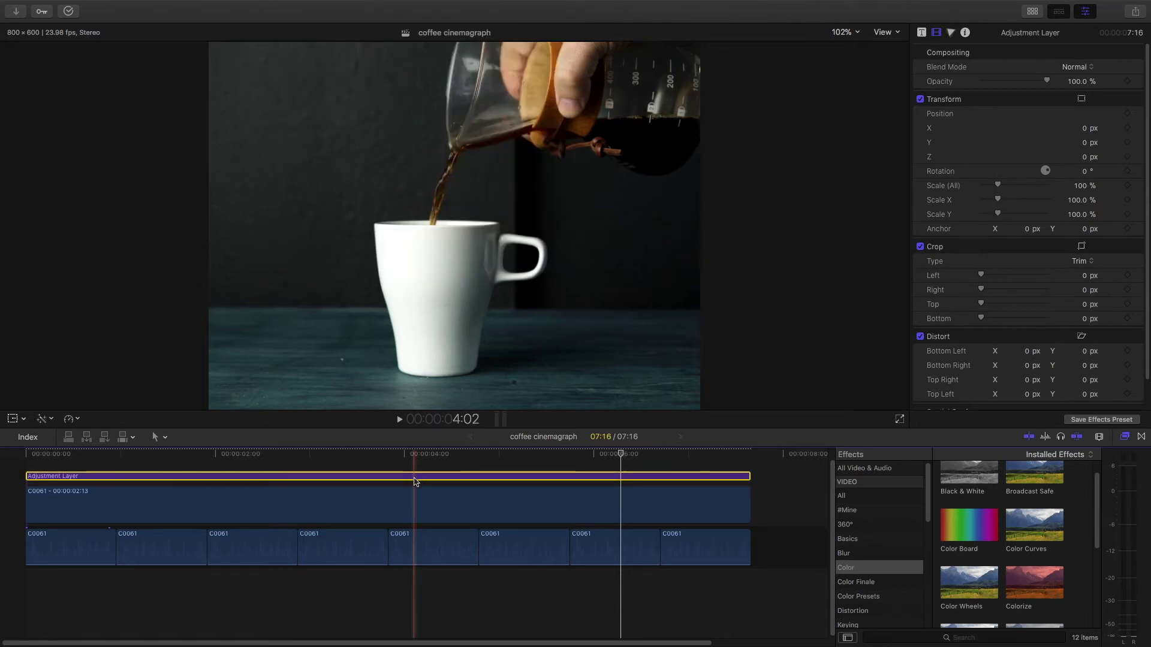
Step: In the color inspector, add Color Board 1 and Color Wheels 1 corrections to the Adjustment Layer
key(super+6)
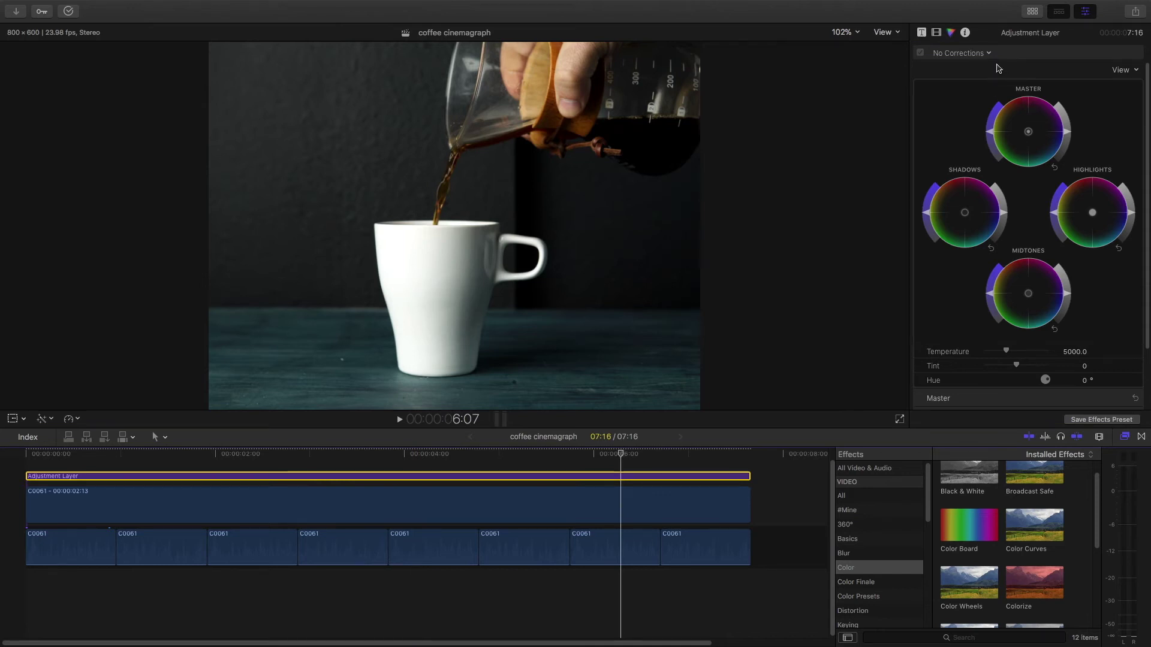
click(983, 57)
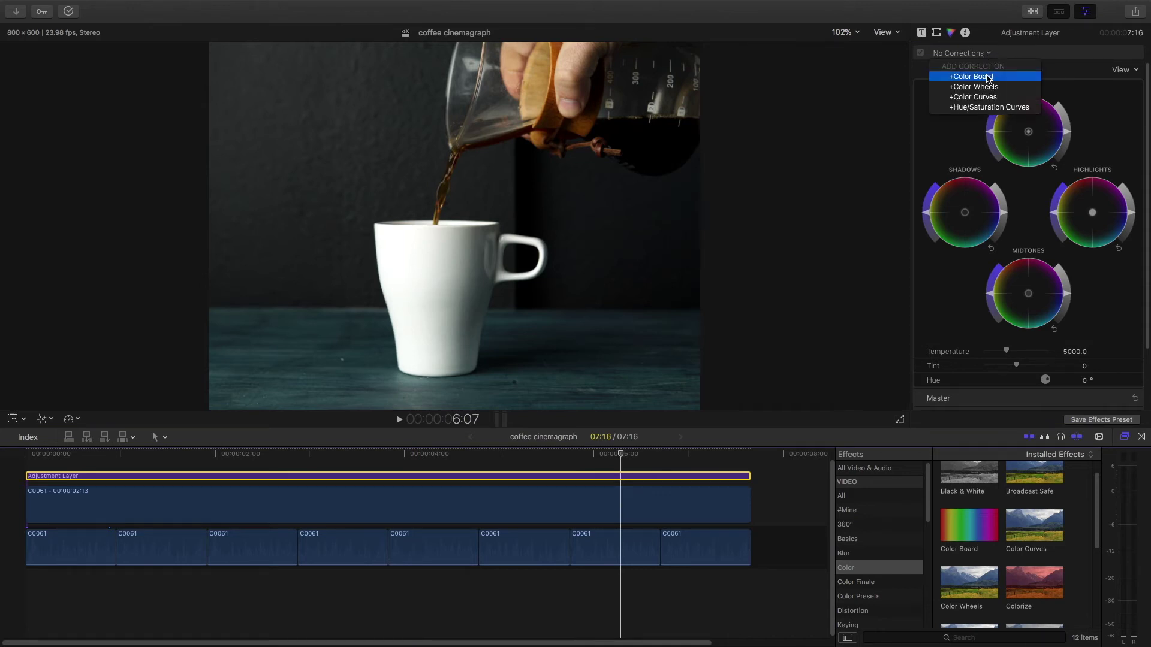
click(988, 77)
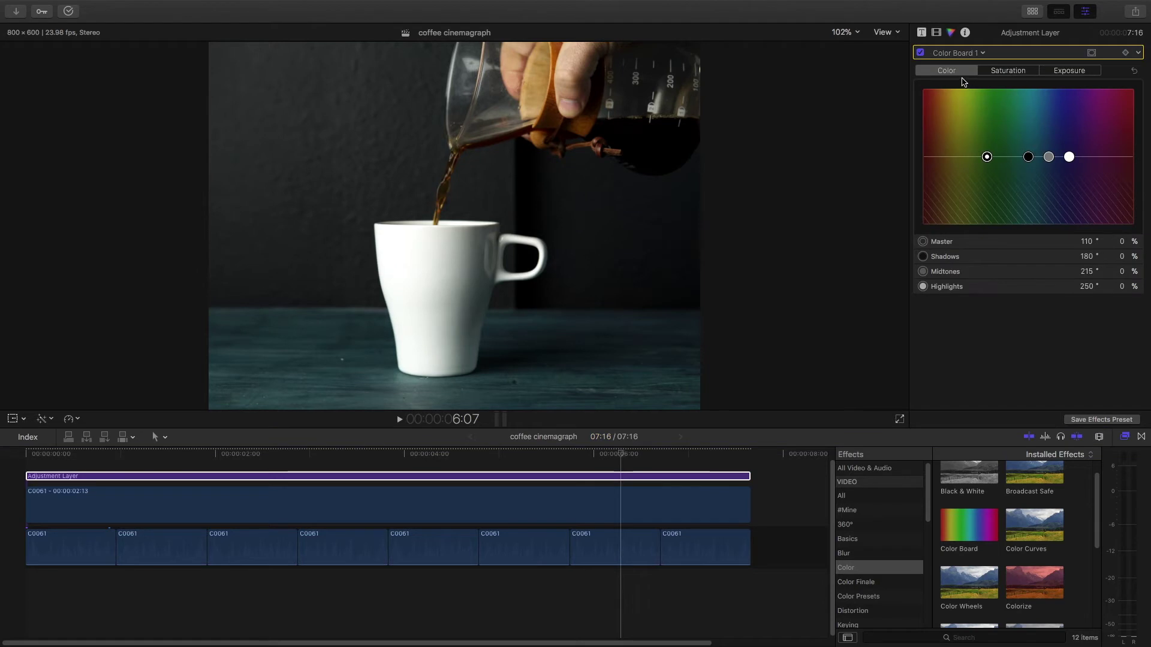
click(1007, 71)
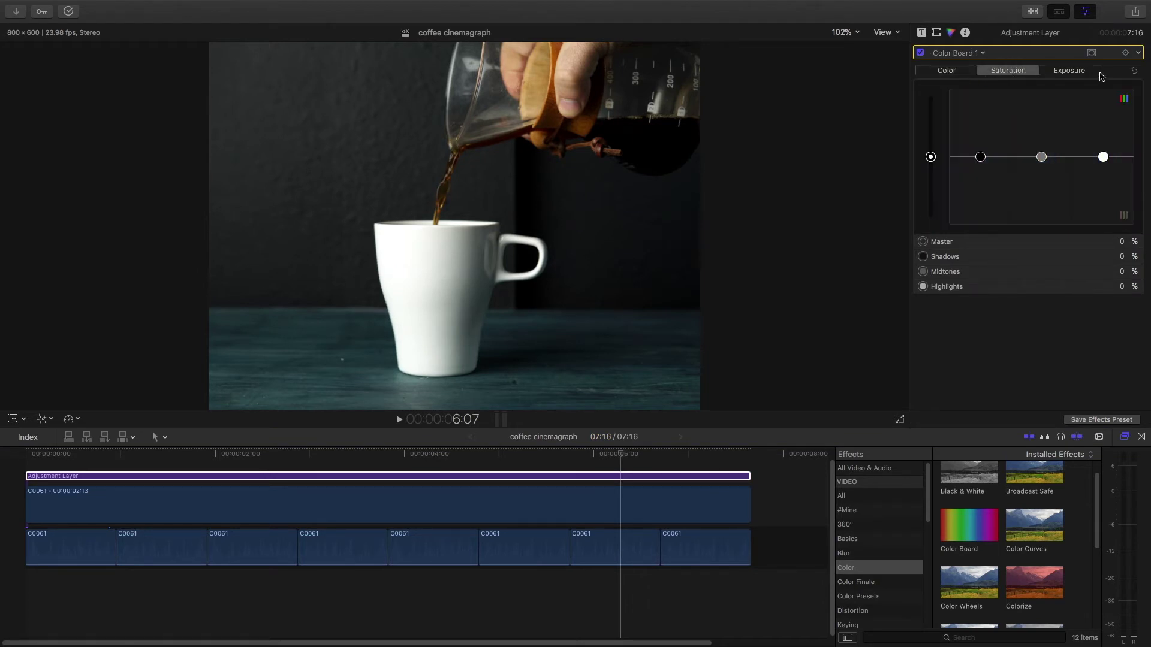
click(1090, 74)
click(983, 54)
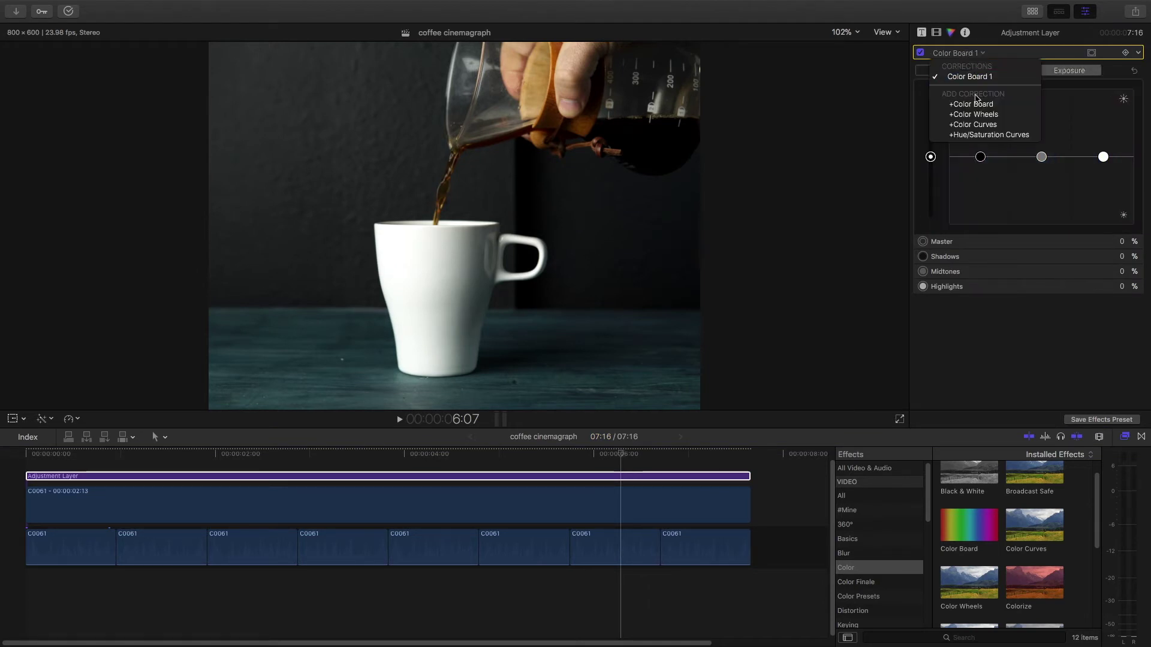
click(974, 115)
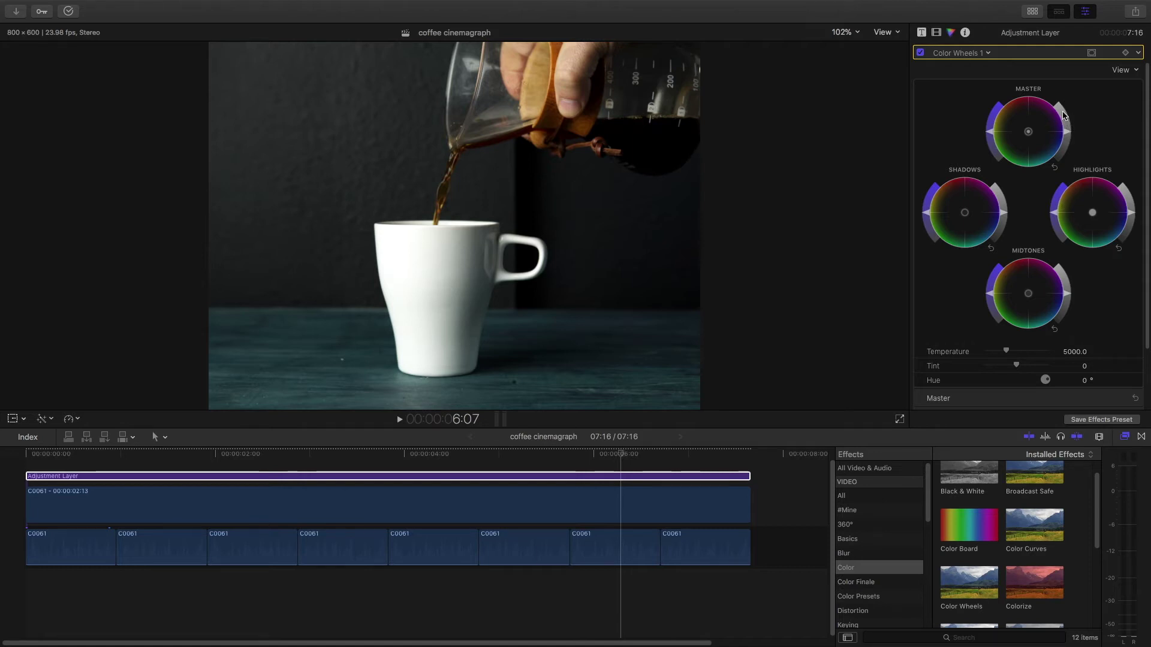
Step: Try brightening the Master wheel, then expand its numeric settings
mouse_move(1067, 137)
mouse_down()
mouse_move(1066, 120)
mouse_move(1064, 137)
mouse_up()
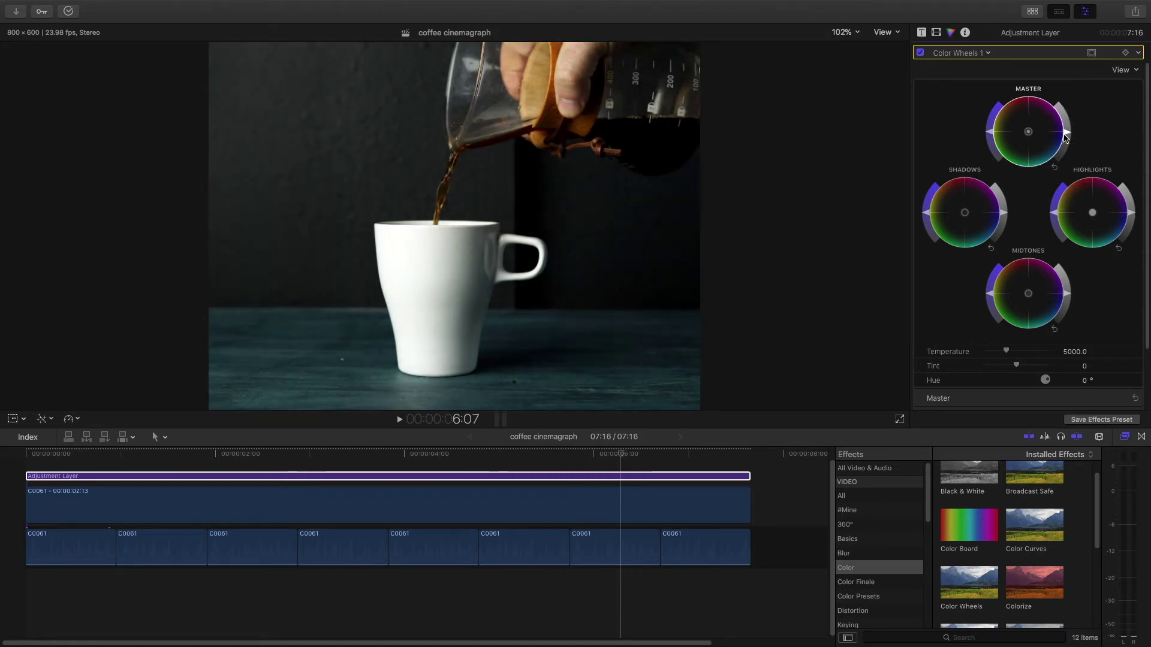
scroll(1007, 375, down, 3)
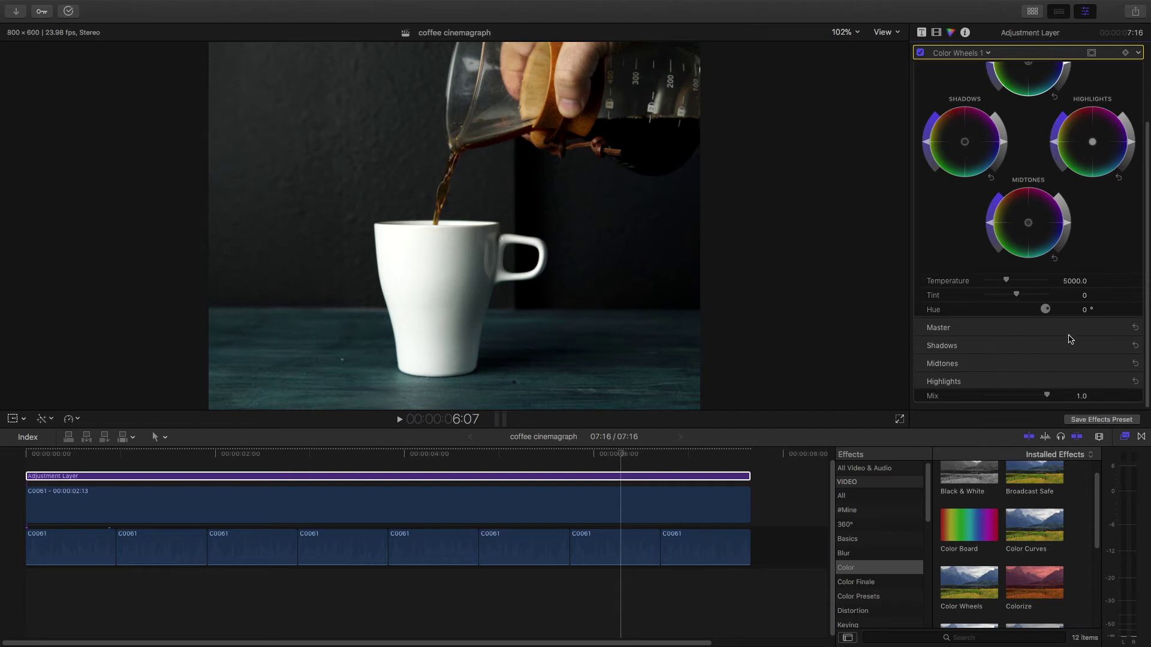
click(1118, 328)
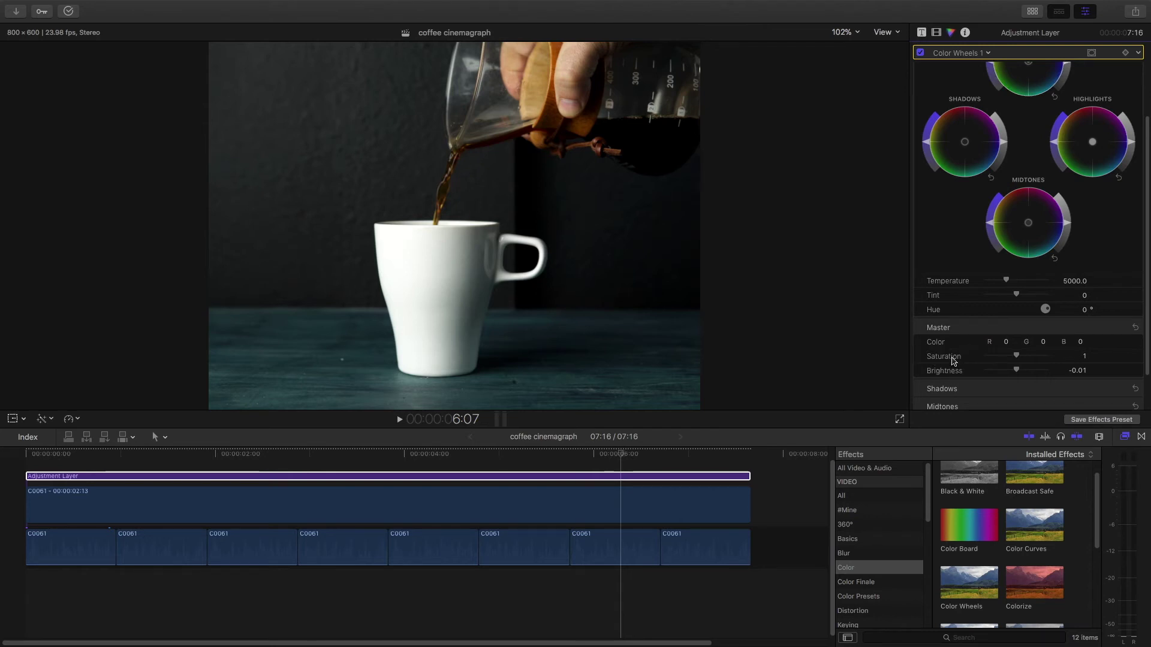
scroll(954, 360, up, 3)
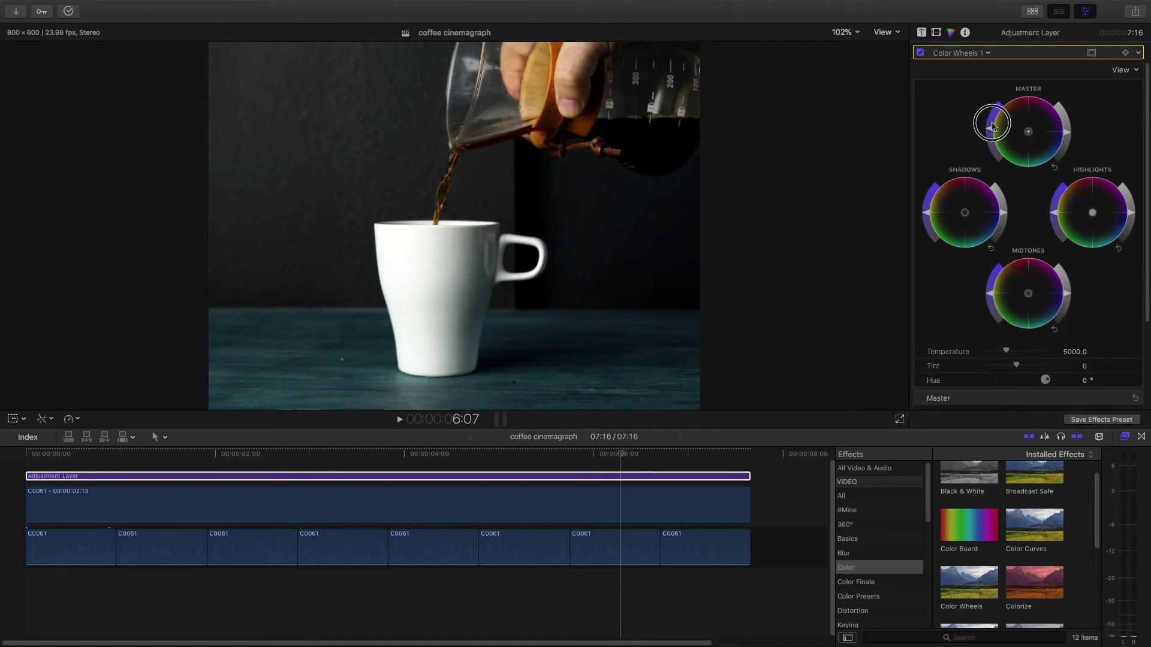
Step: Experiment with Master wheel saturation and a warm orange tint, then reset the tint
drag(995, 120, 1005, 7)
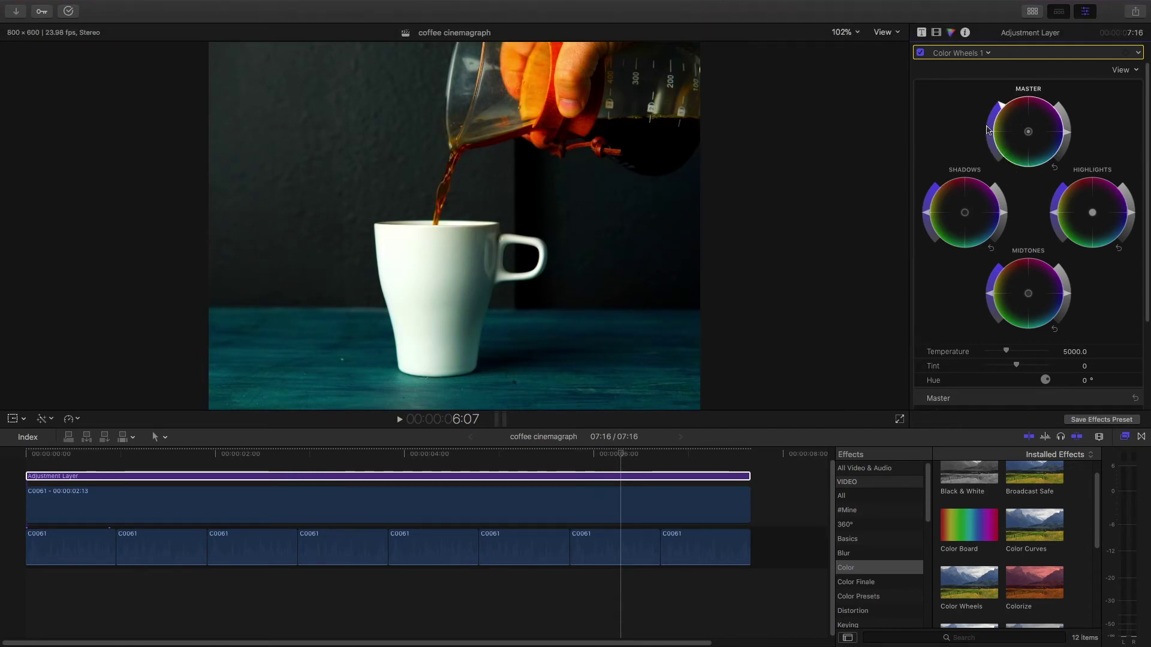
drag(989, 106, 1026, 128)
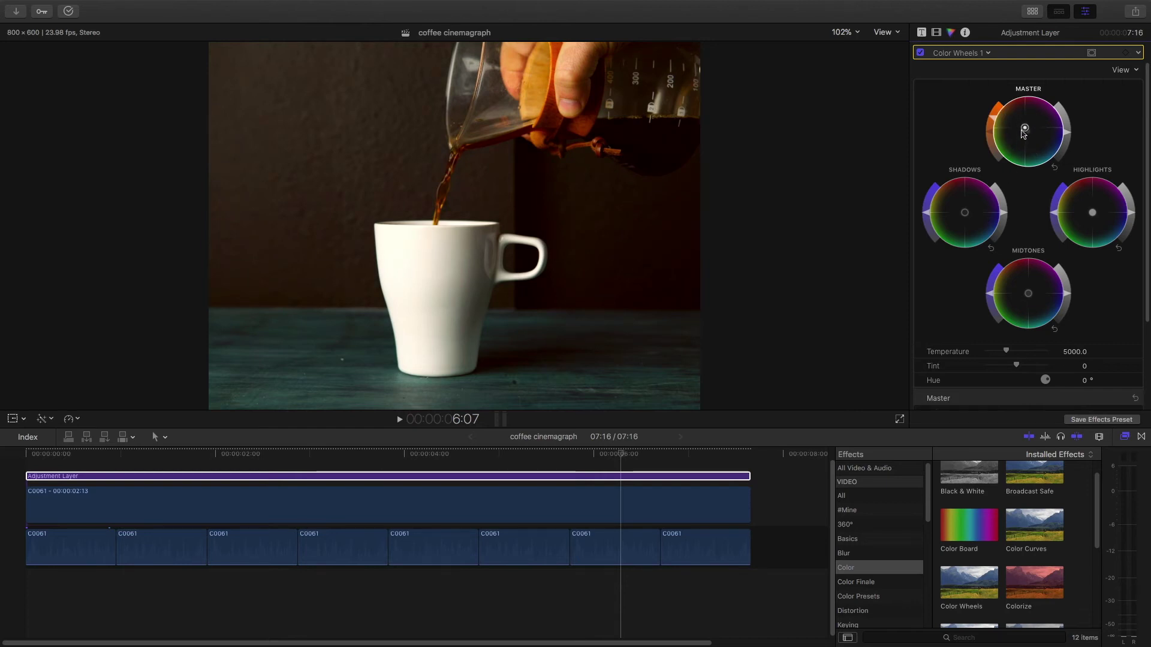
drag(1023, 134, 1022, 135)
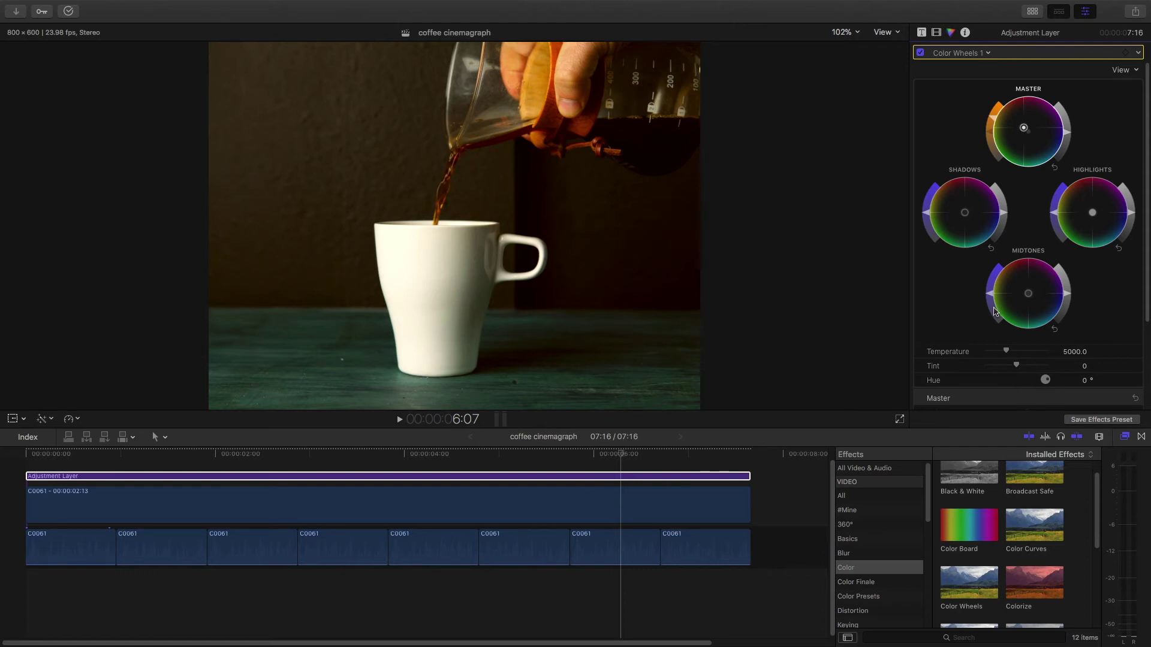
scroll(994, 311, down, 2)
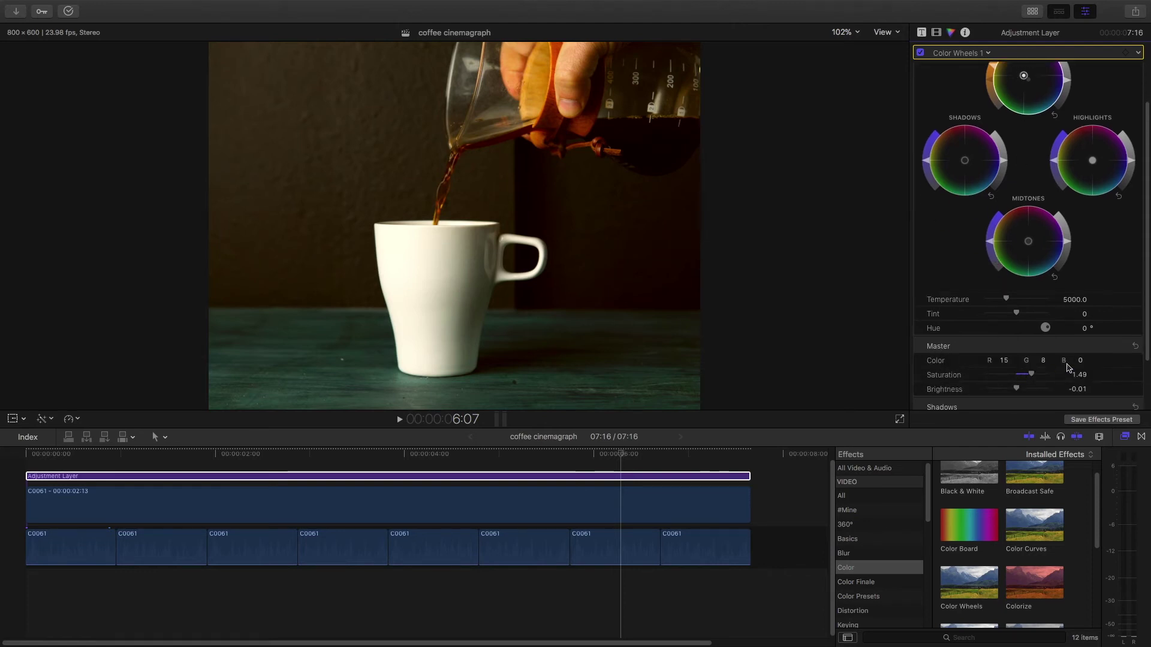
scroll(1033, 124, up, 2)
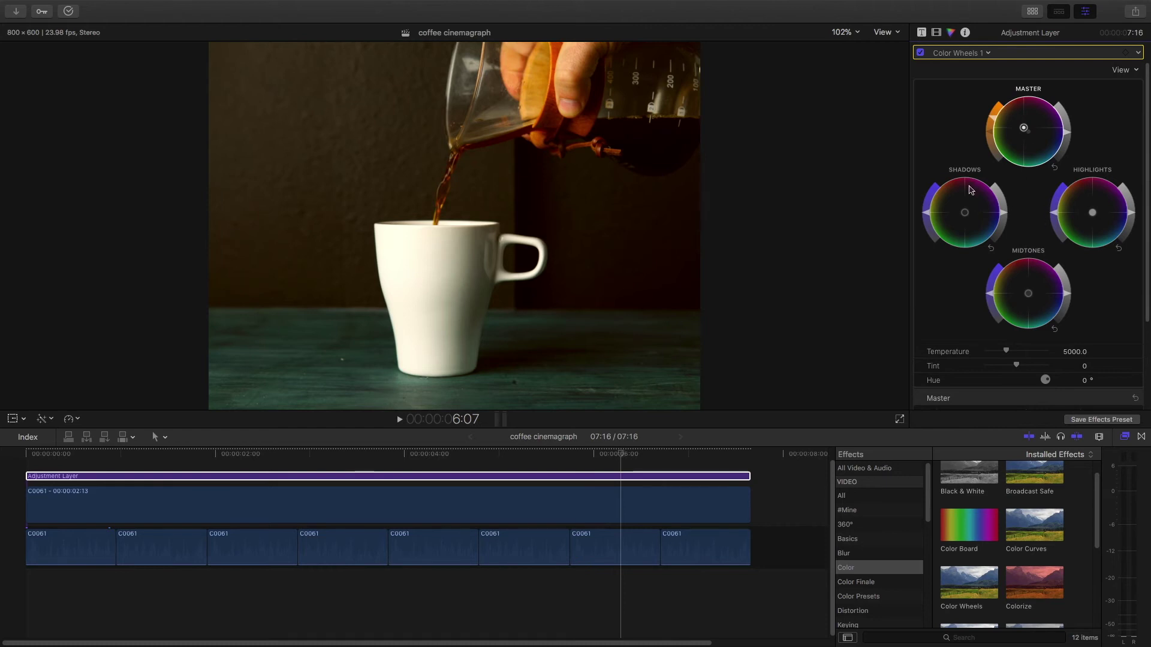
click(969, 172)
click(1055, 169)
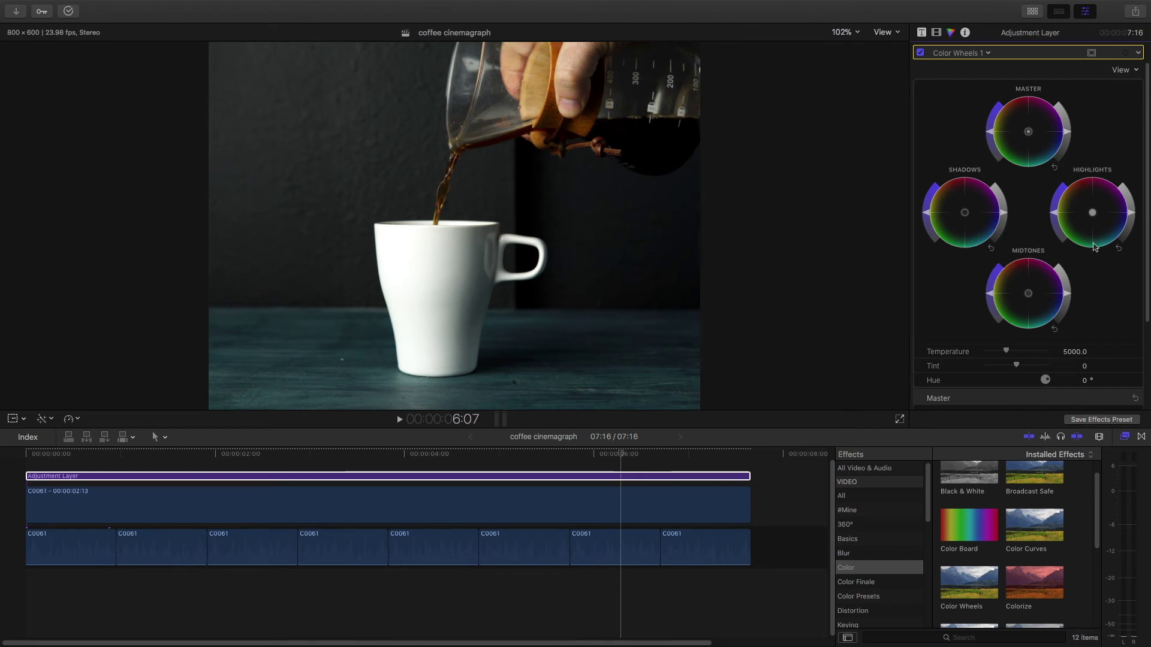
Step: Select the Adjustment Layer clip in the timeline and display the Rec. 709 luma waveform
scroll(1012, 337, down, 3)
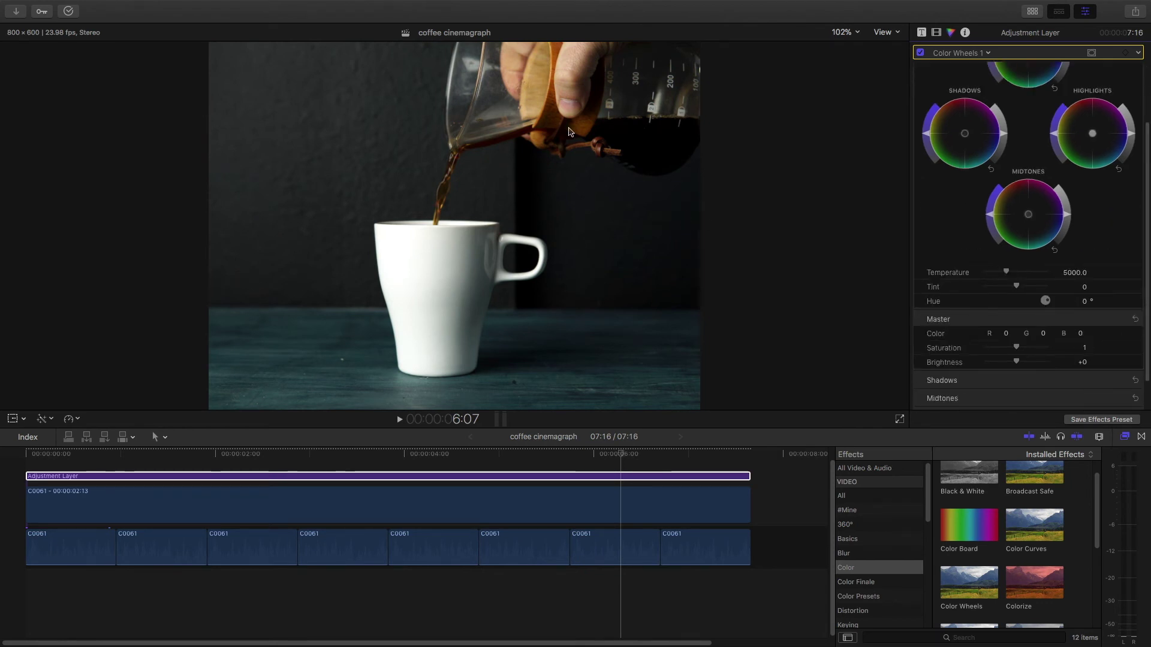
click(664, 477)
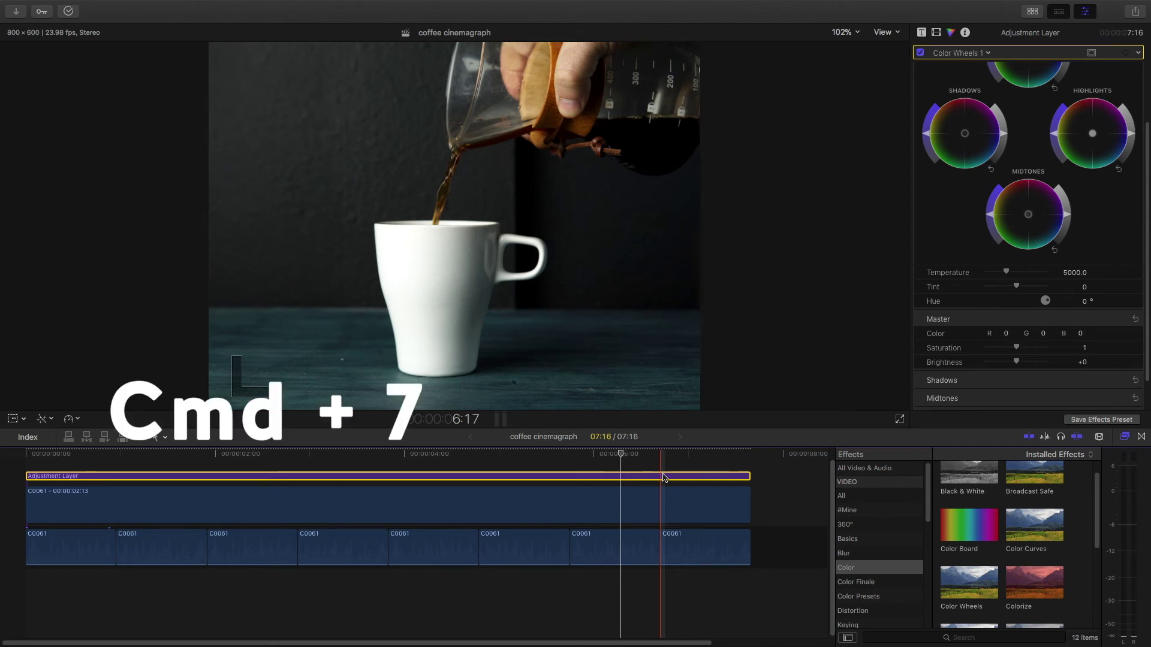
key(super+7)
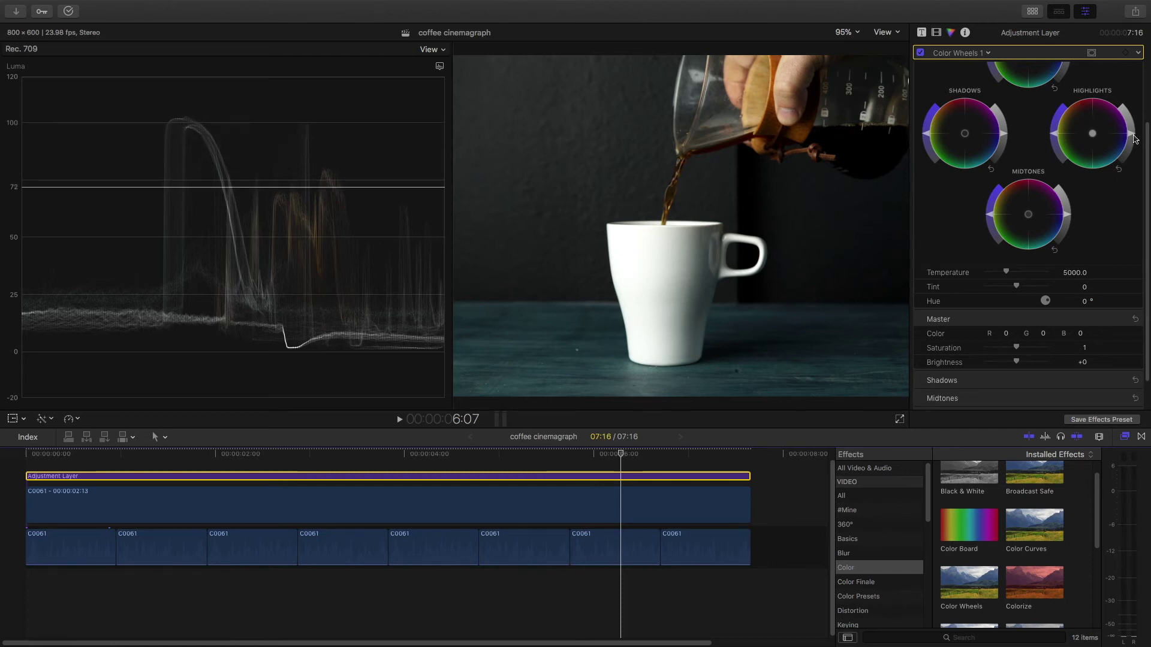
Step: Lower the Highlights wheel brightness and raise the Midtones wheel brightness on Color Wheels 1
drag(1133, 139, 1133, 147)
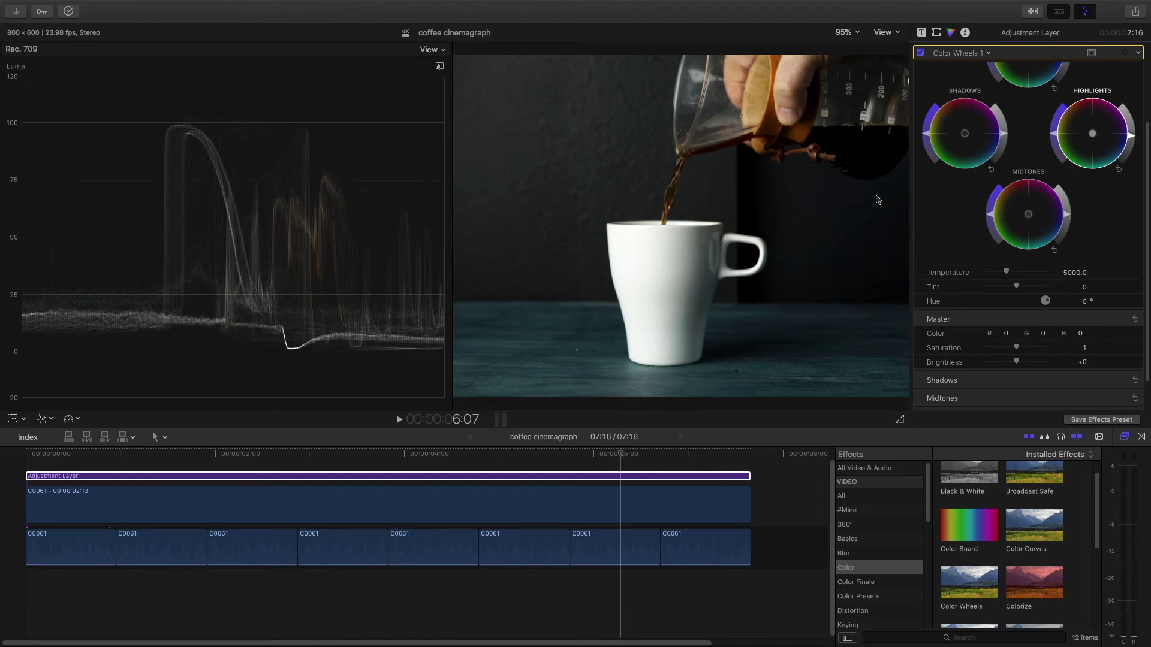
click(1068, 218)
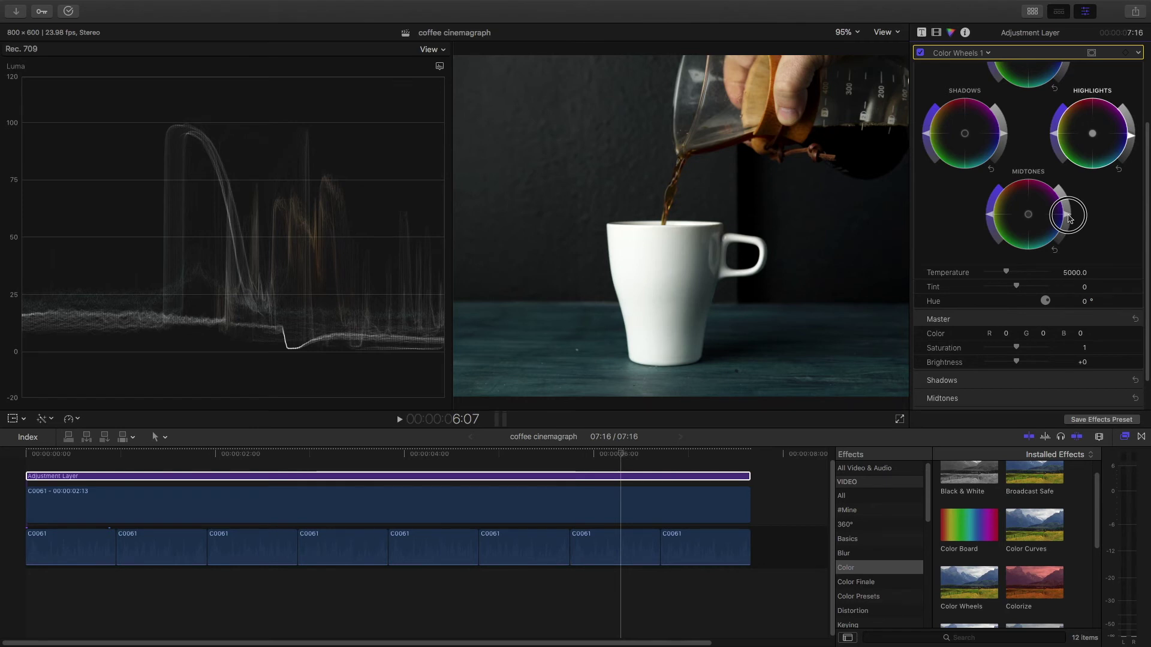
drag(1068, 217, 1067, 213)
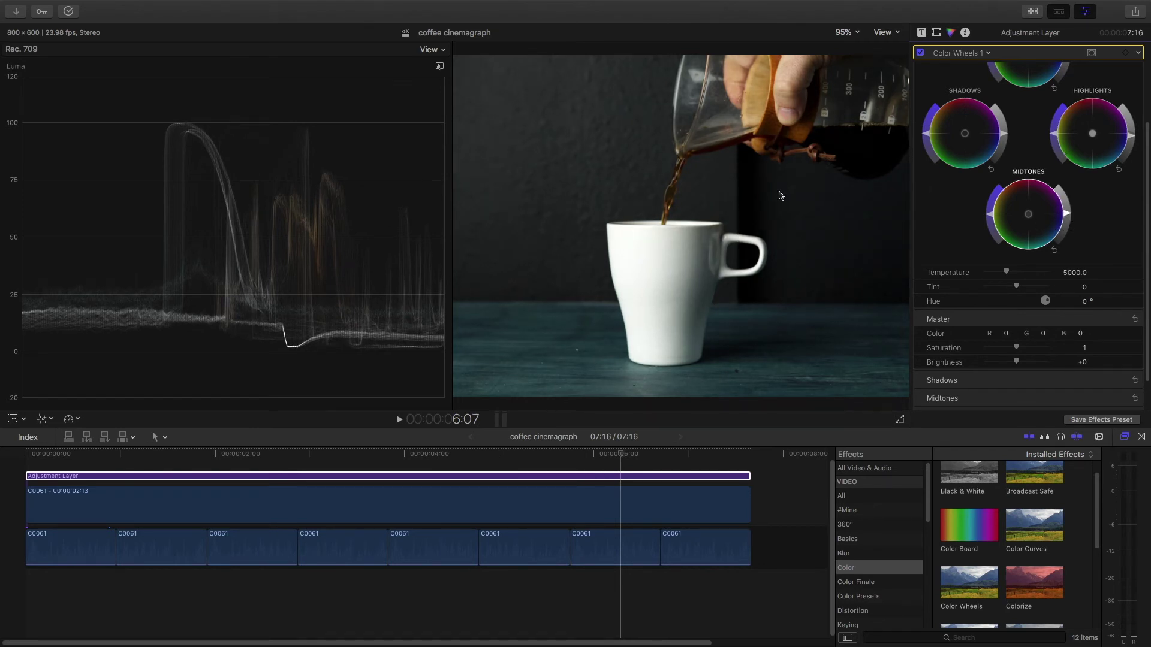
Step: Warm the Temperature to 5515, hide the luma waveform, and lower the Mix to 0.74
drag(1006, 272, 1010, 277)
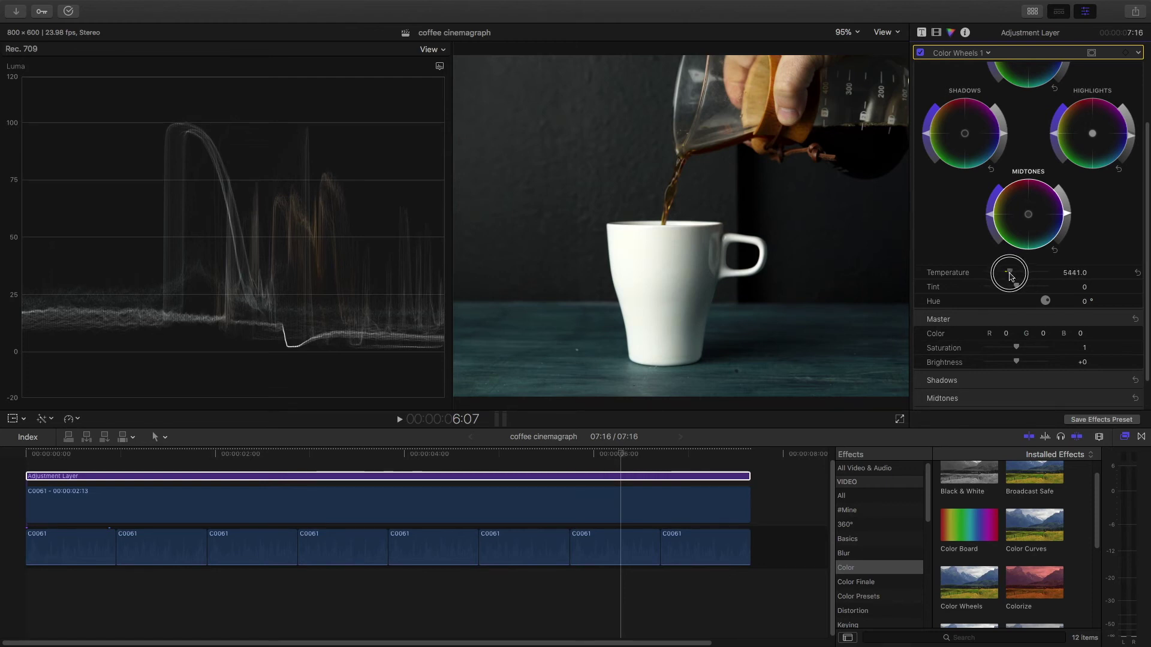
mouse_move(1010, 275)
mouse_down()
mouse_move(963, 275)
mouse_move(1013, 281)
mouse_up()
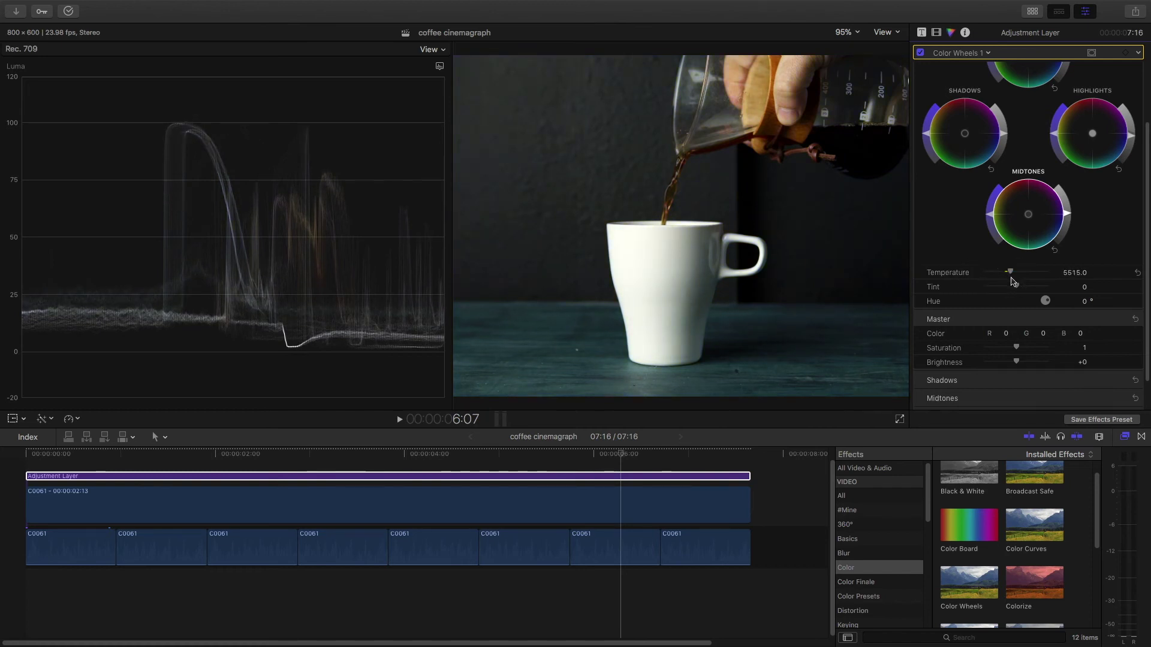
key(super+7)
scroll(1045, 403, down, 2)
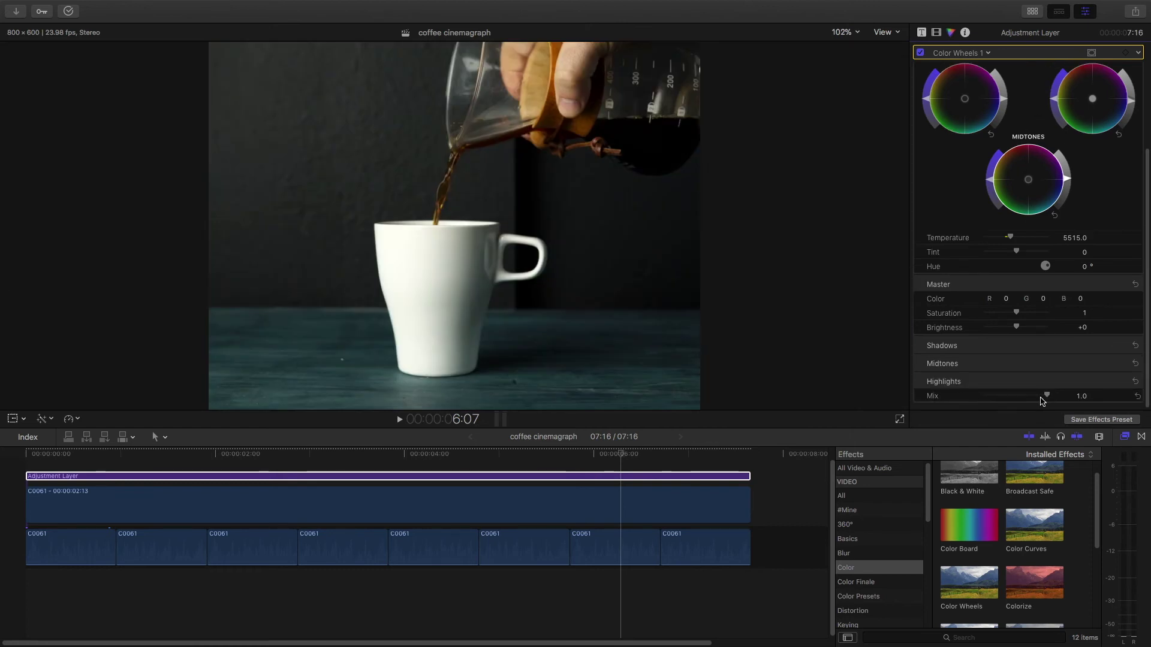
mouse_move(1042, 400)
mouse_down()
mouse_move(1022, 398)
mouse_move(1056, 393)
mouse_up()
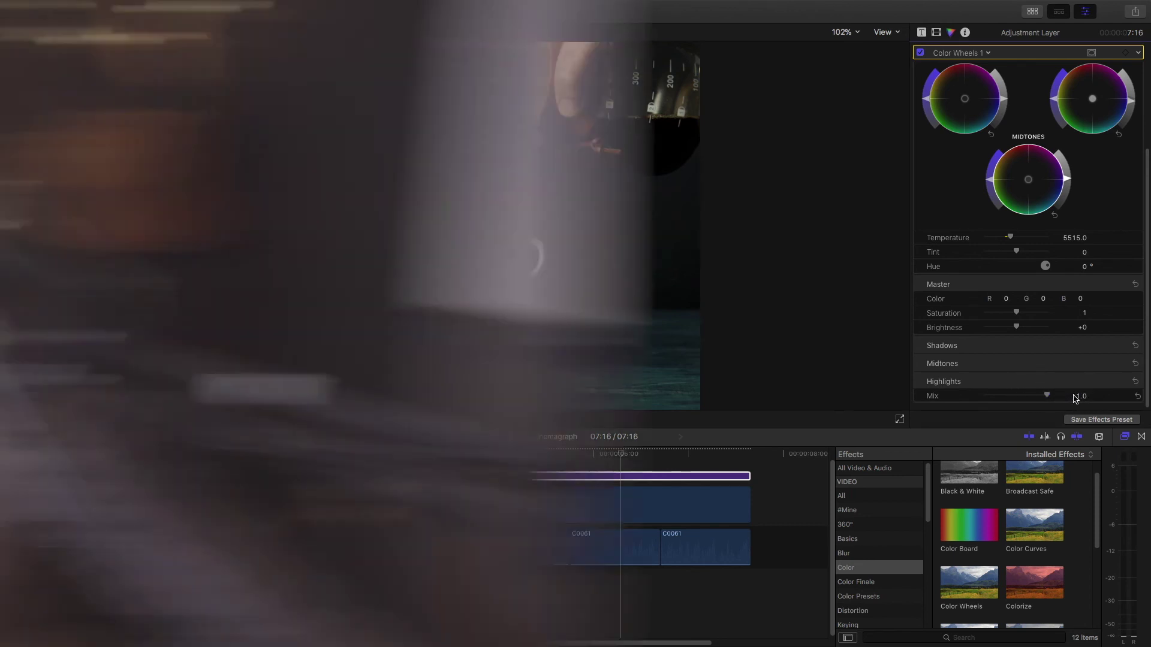